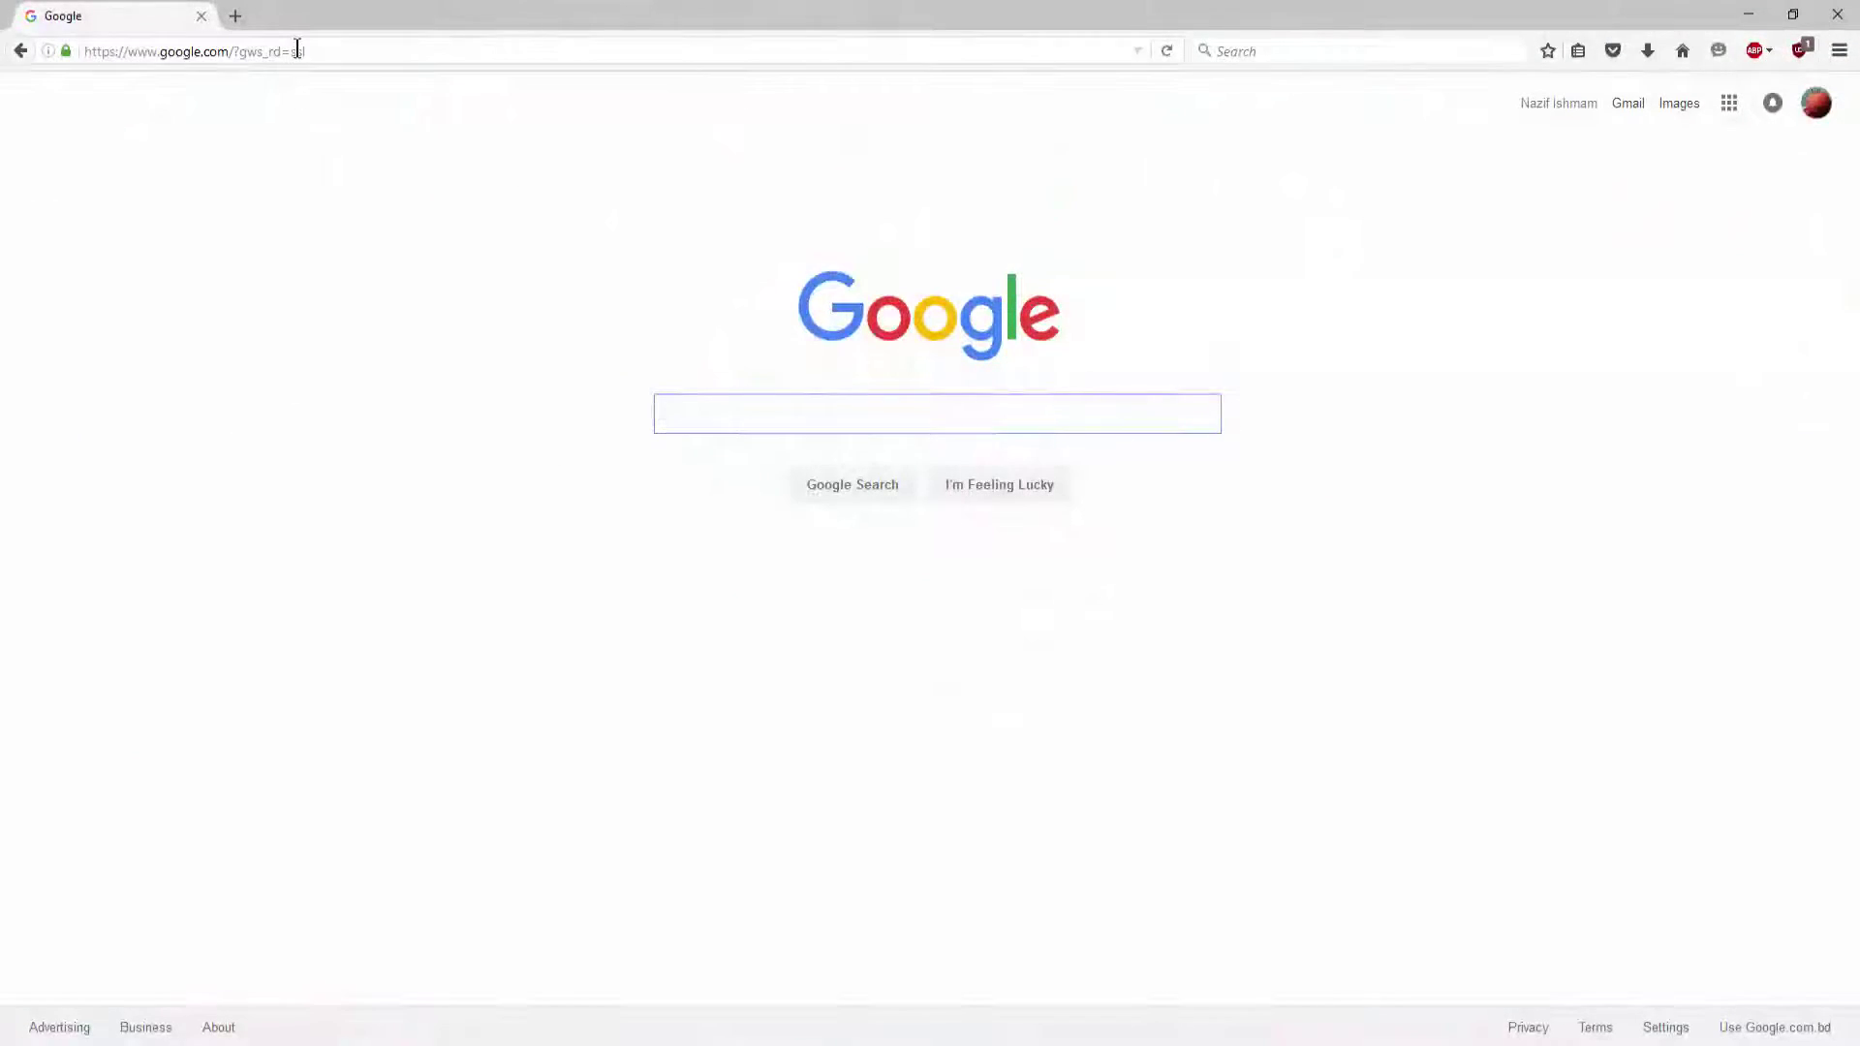
# - Load utorrent.com in Firefox, fixing the typo, and request the uTorrent for Windows download
pyautogui.click(297, 50)
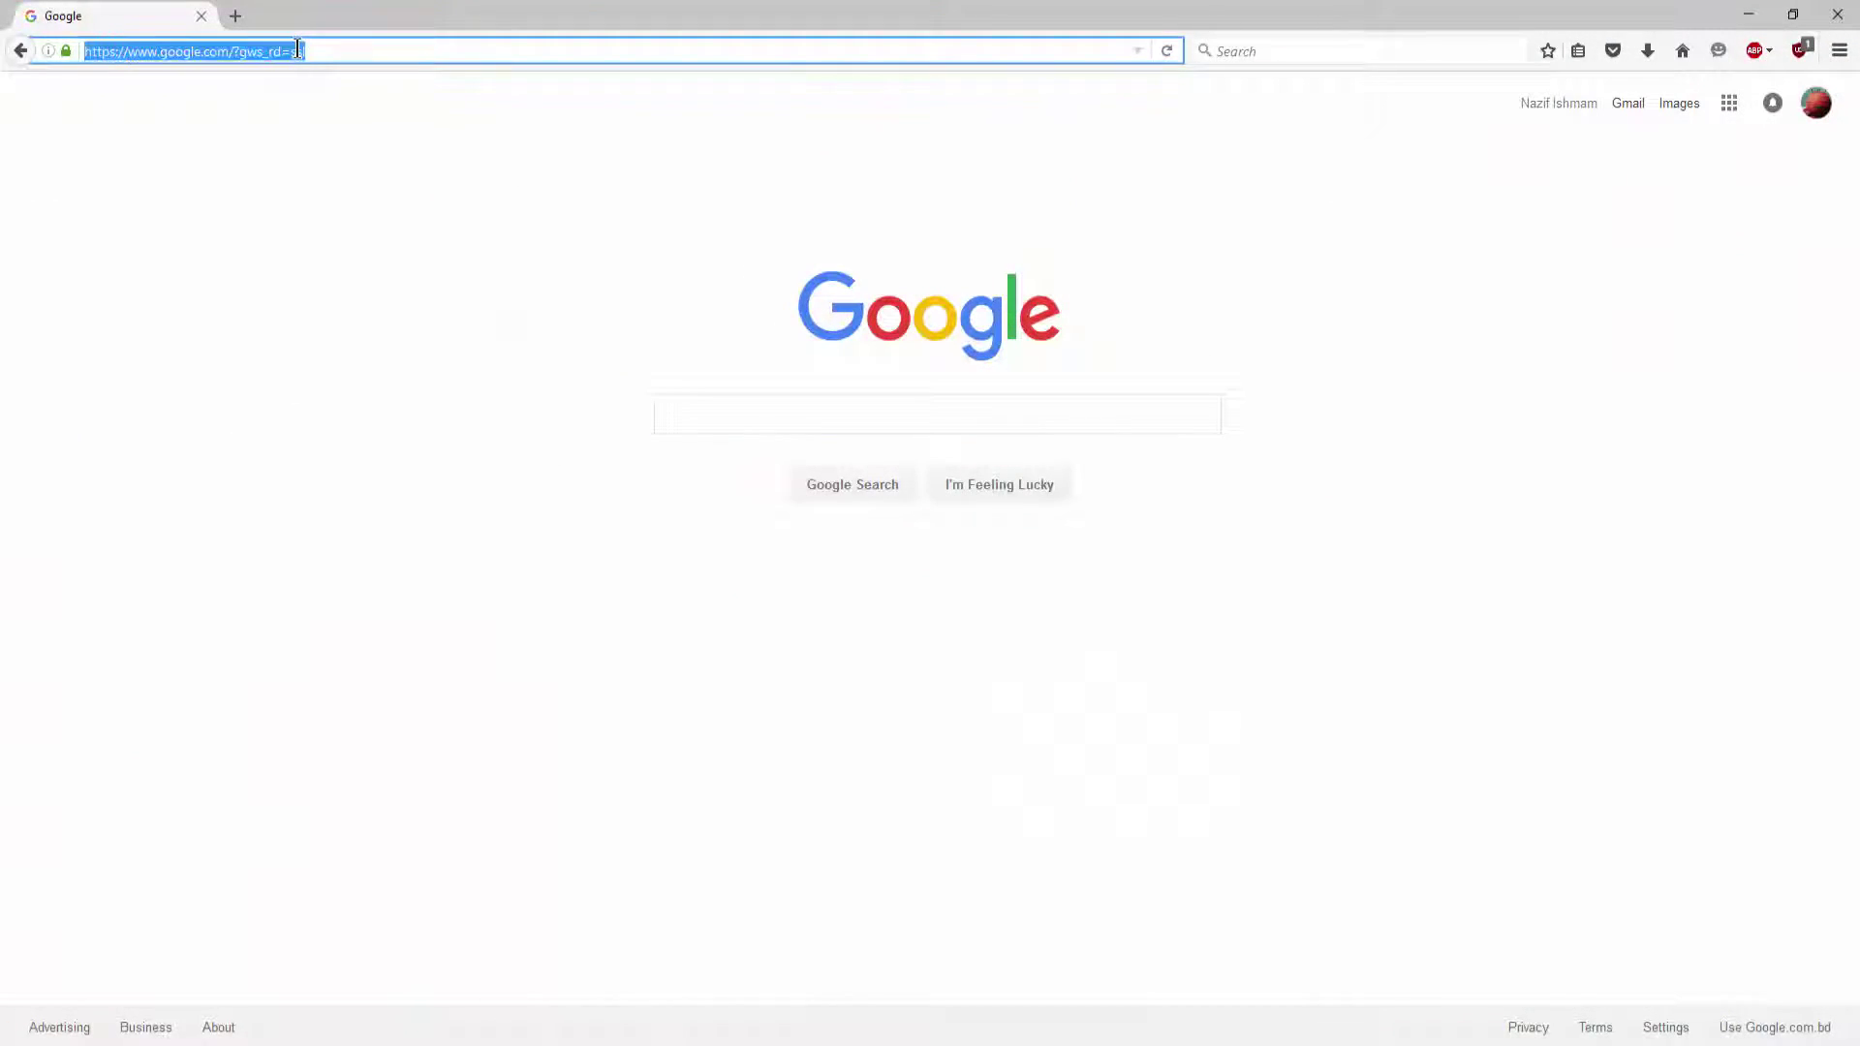
pyautogui.write('utor')
pyautogui.write('ee')
pyautogui.press('BackSpace')
pyautogui.press('BackSpace')
pyautogui.press('BackSpace')
pyautogui.write('rent.com/')
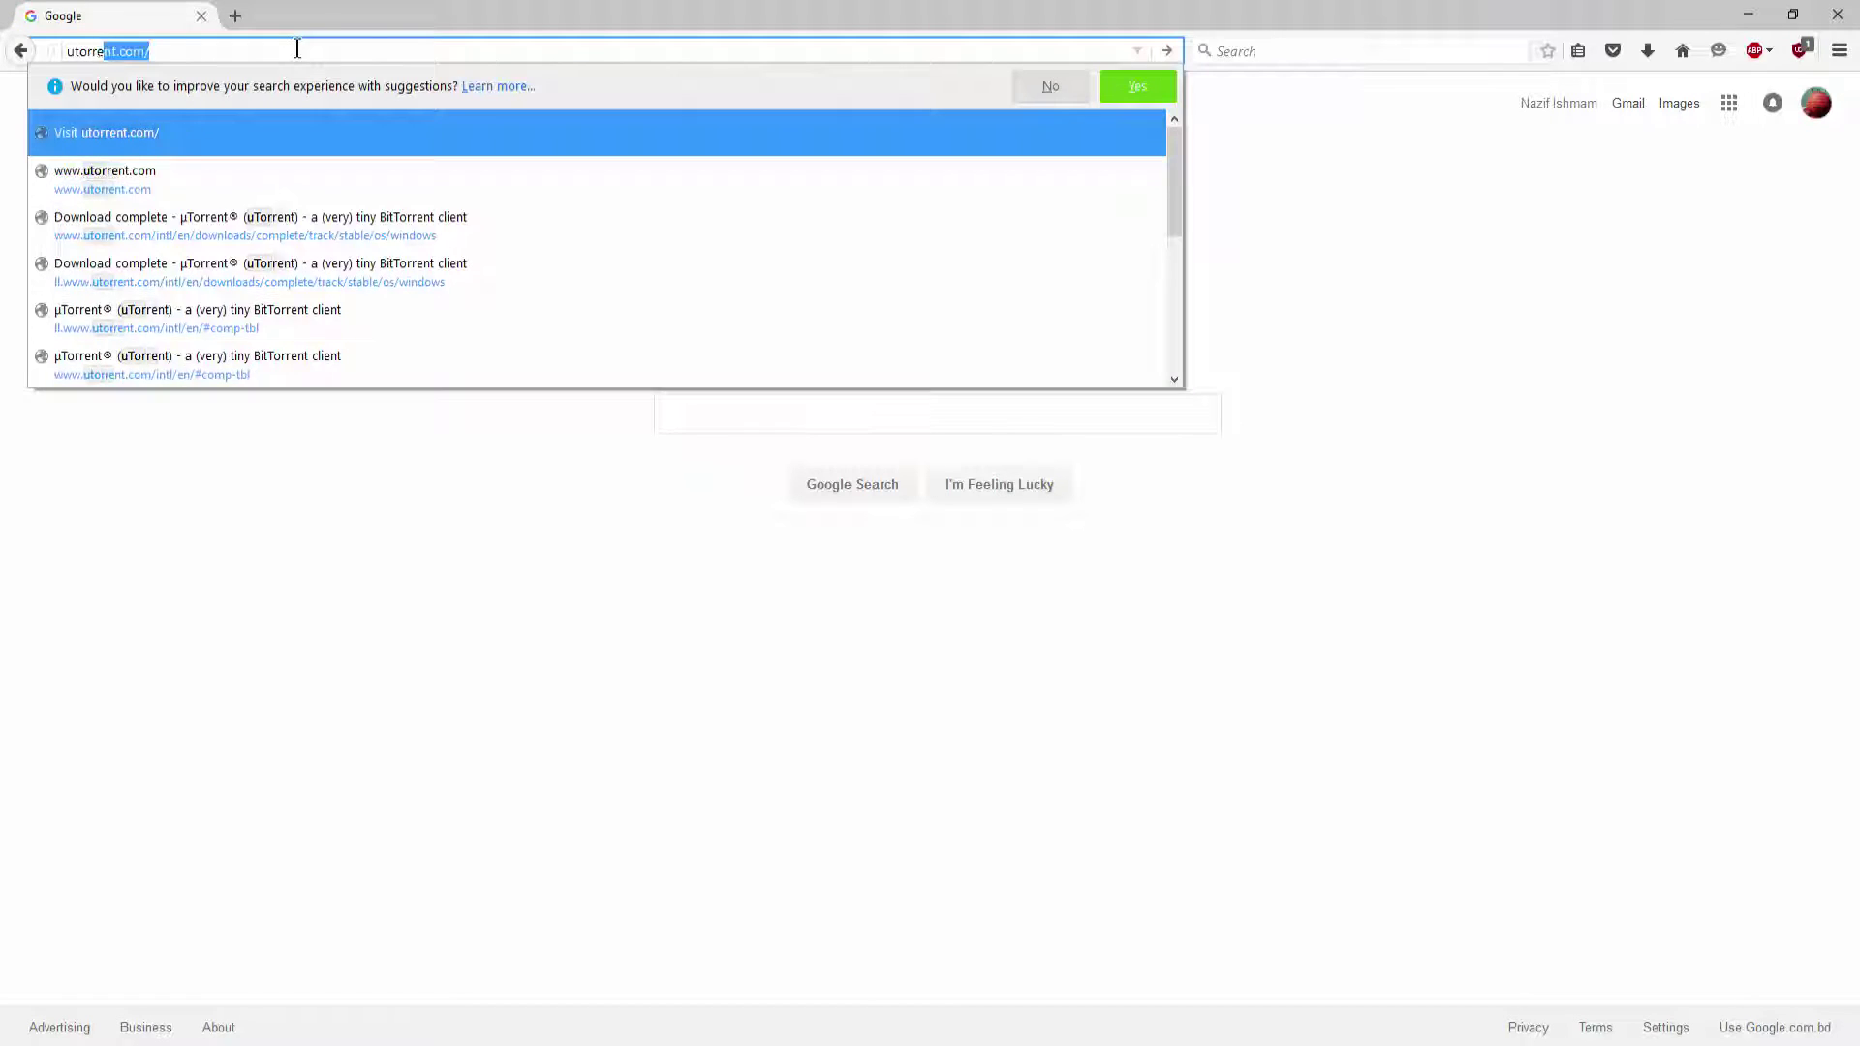
pyautogui.press('Return')
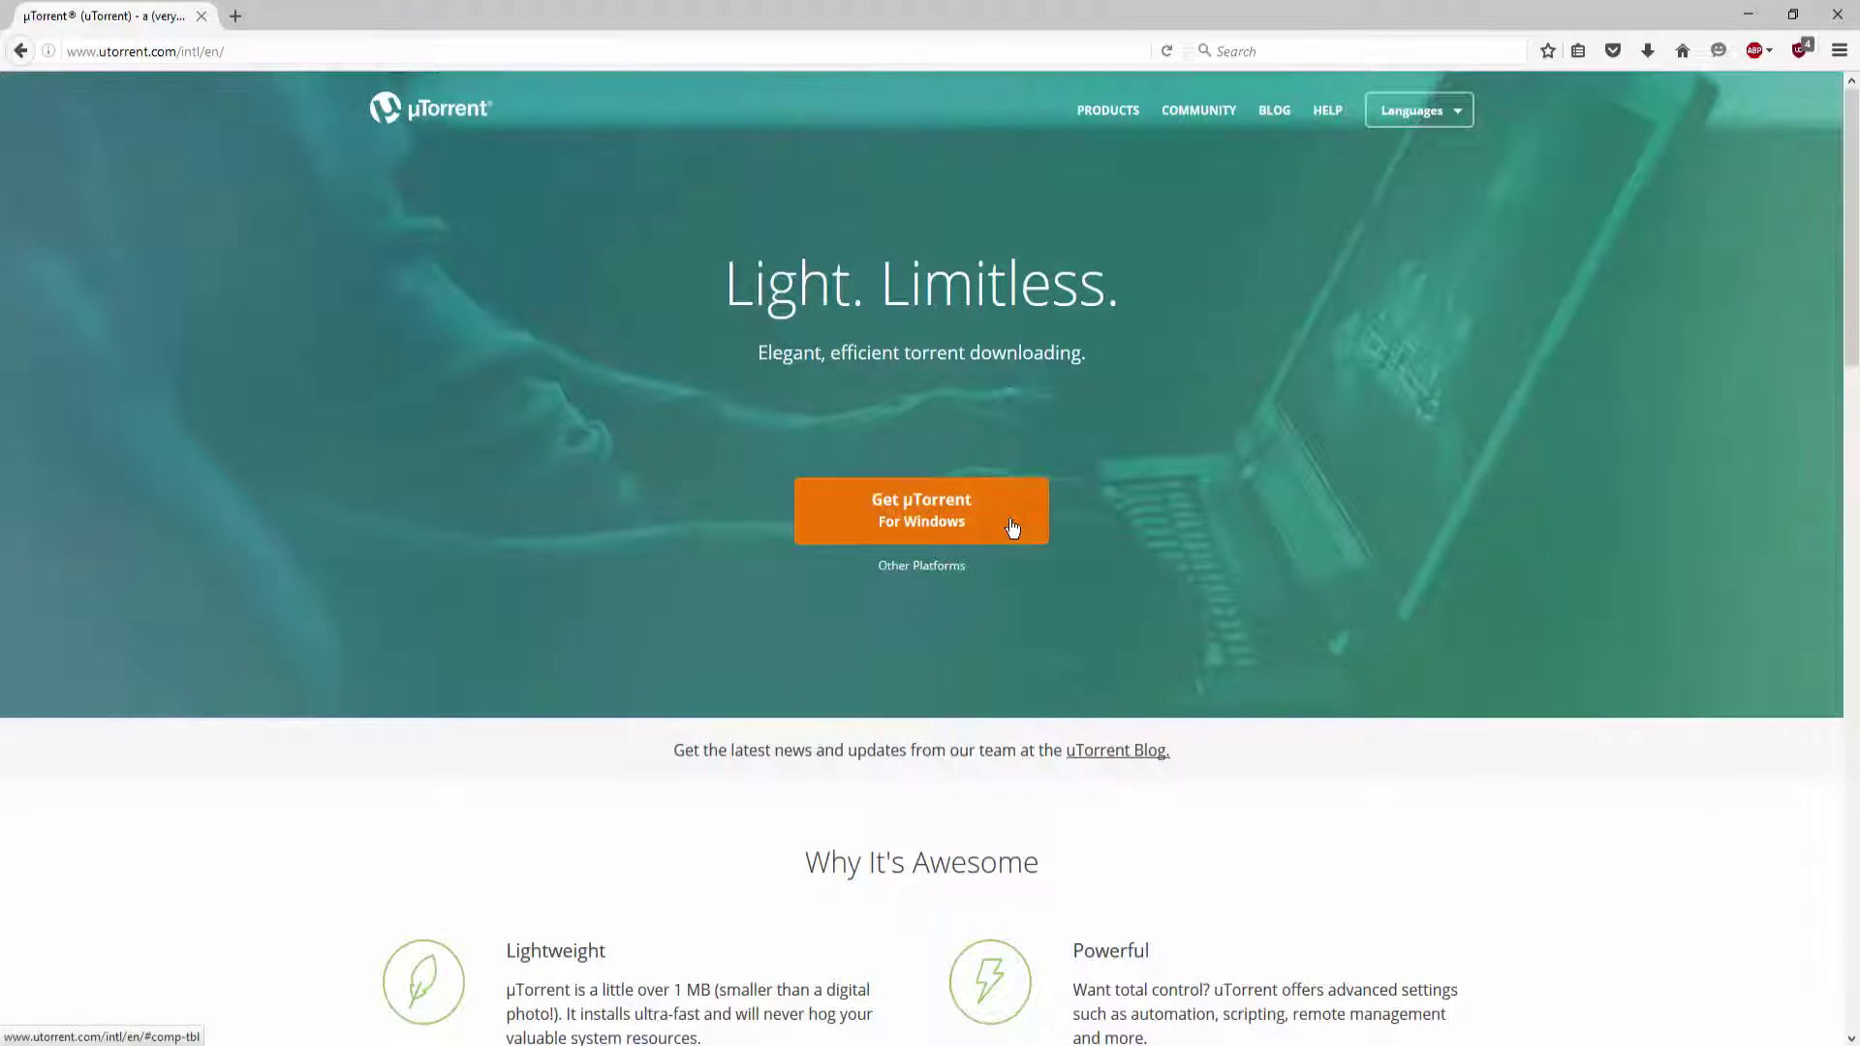
pyautogui.click(1014, 528)
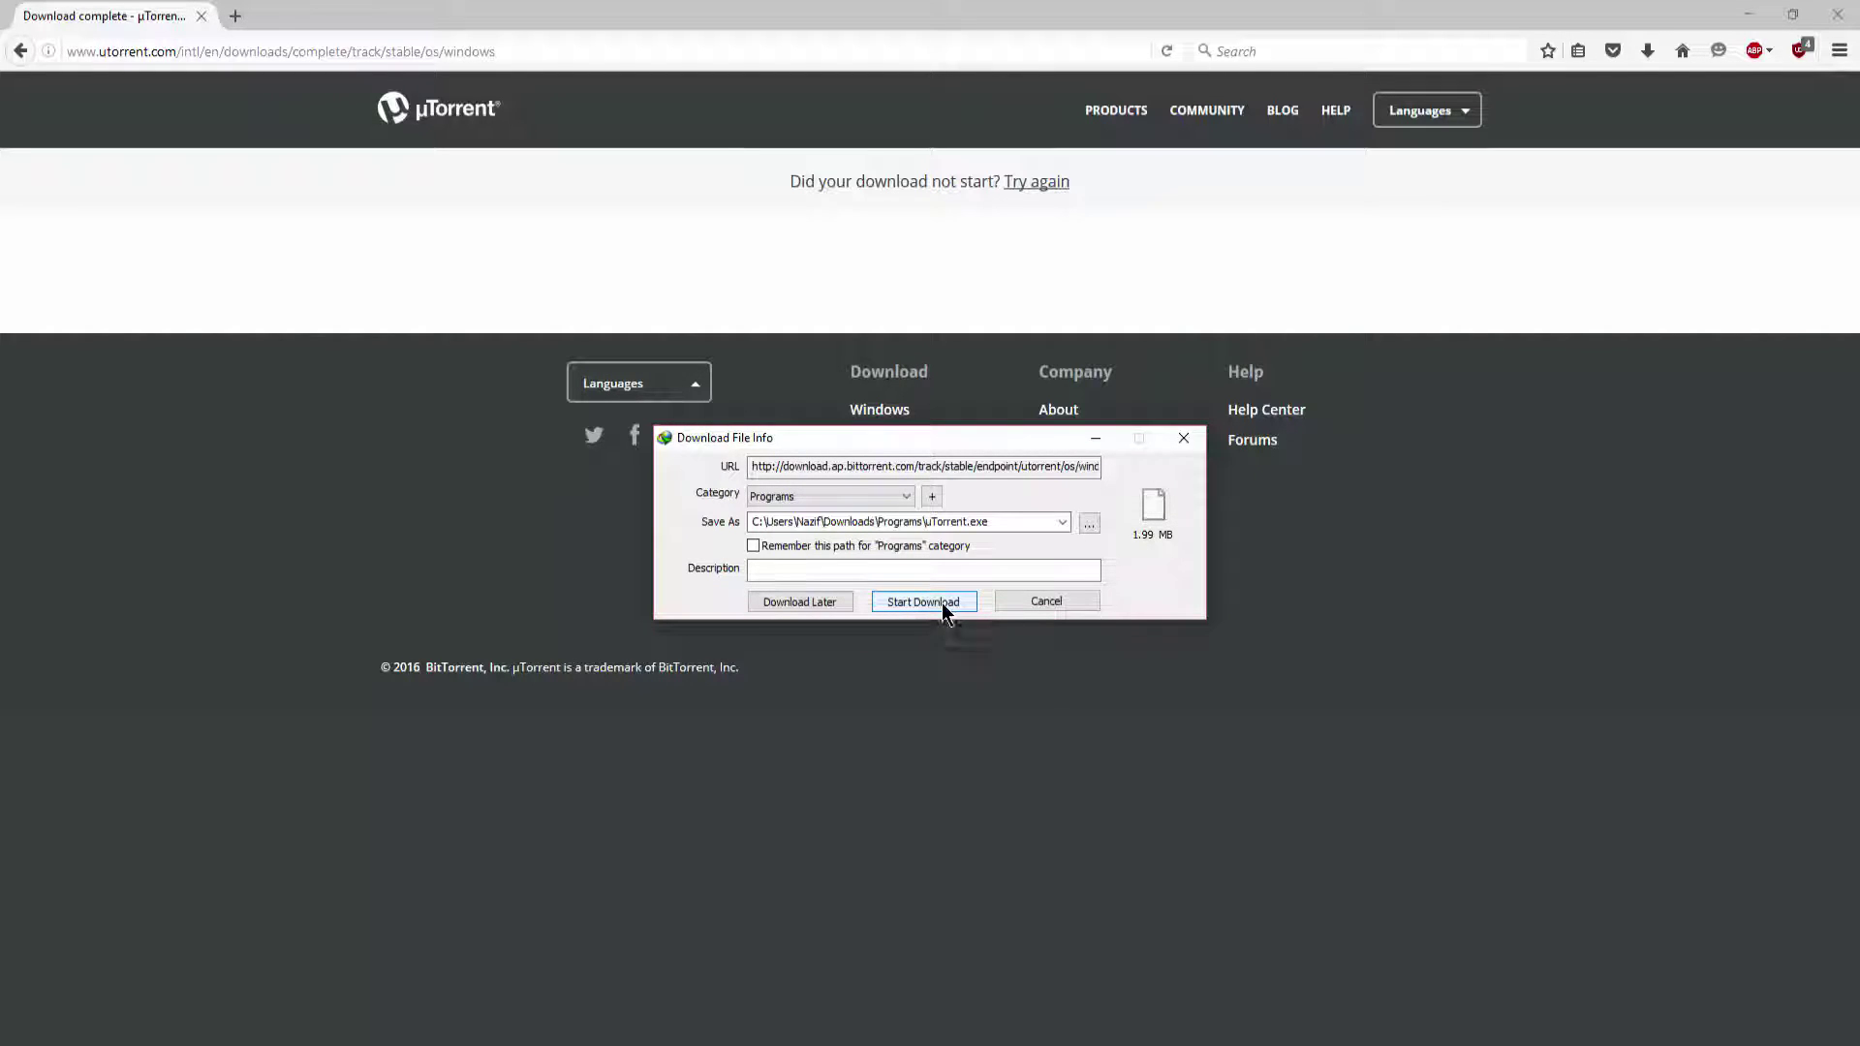
# - Download µTorrent.exe (1.99 MB) and run it to bring up the setup wizard
pyautogui.click(942, 611)
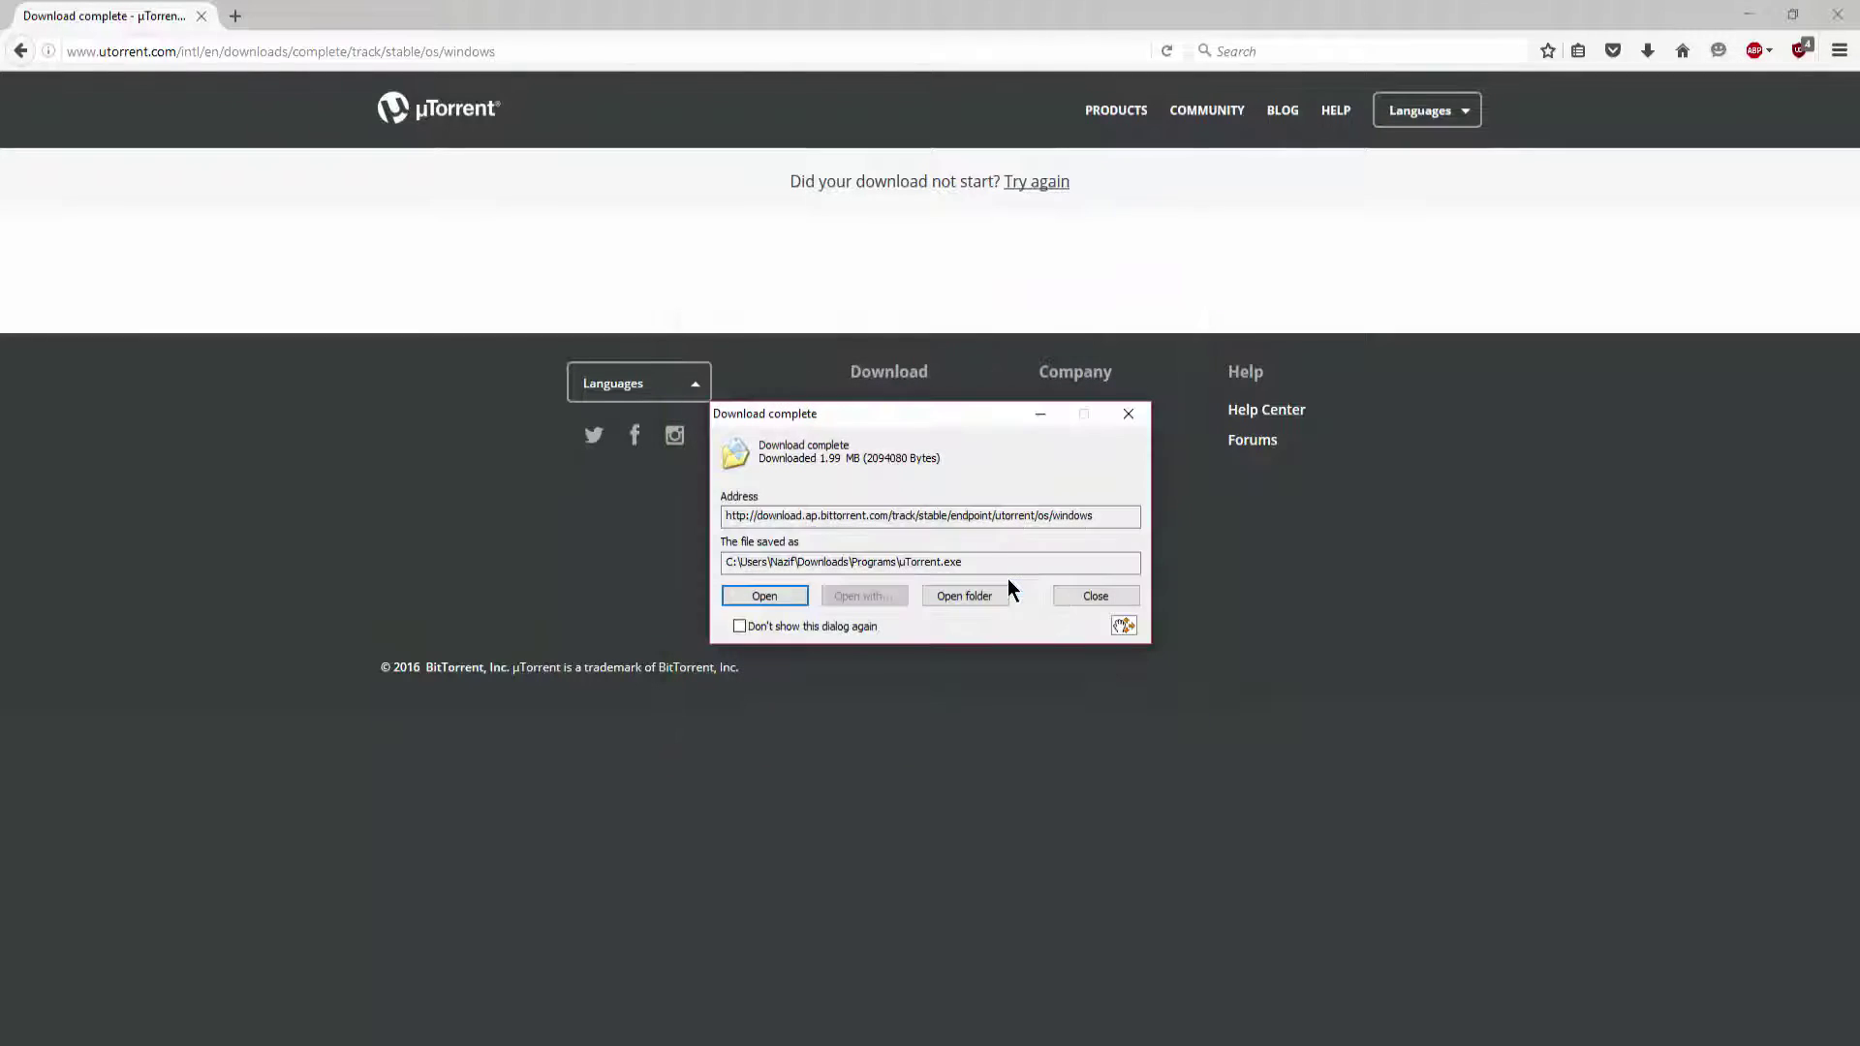
pyautogui.click(779, 605)
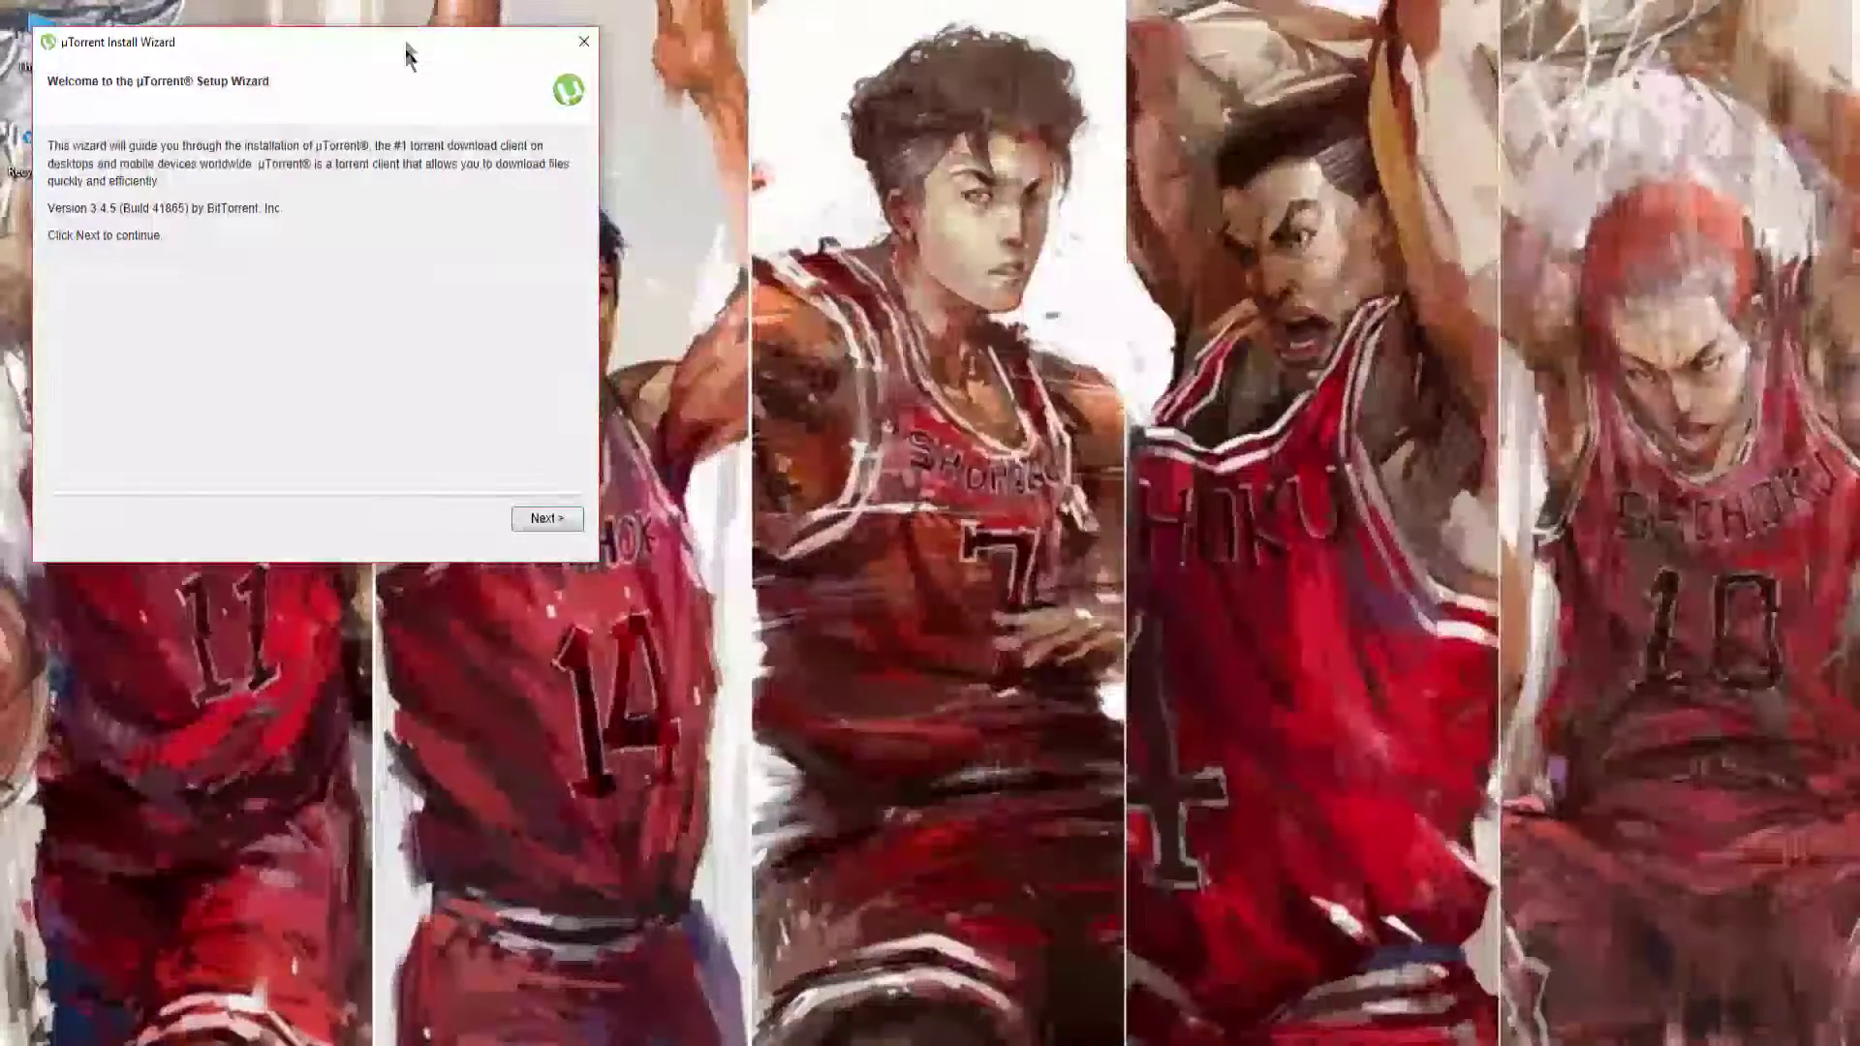
# - Accept the µTorrent license, keeping the default shortcut and configuration settings
pyautogui.moveTo(408, 56); pyautogui.dragTo(1076, 201)
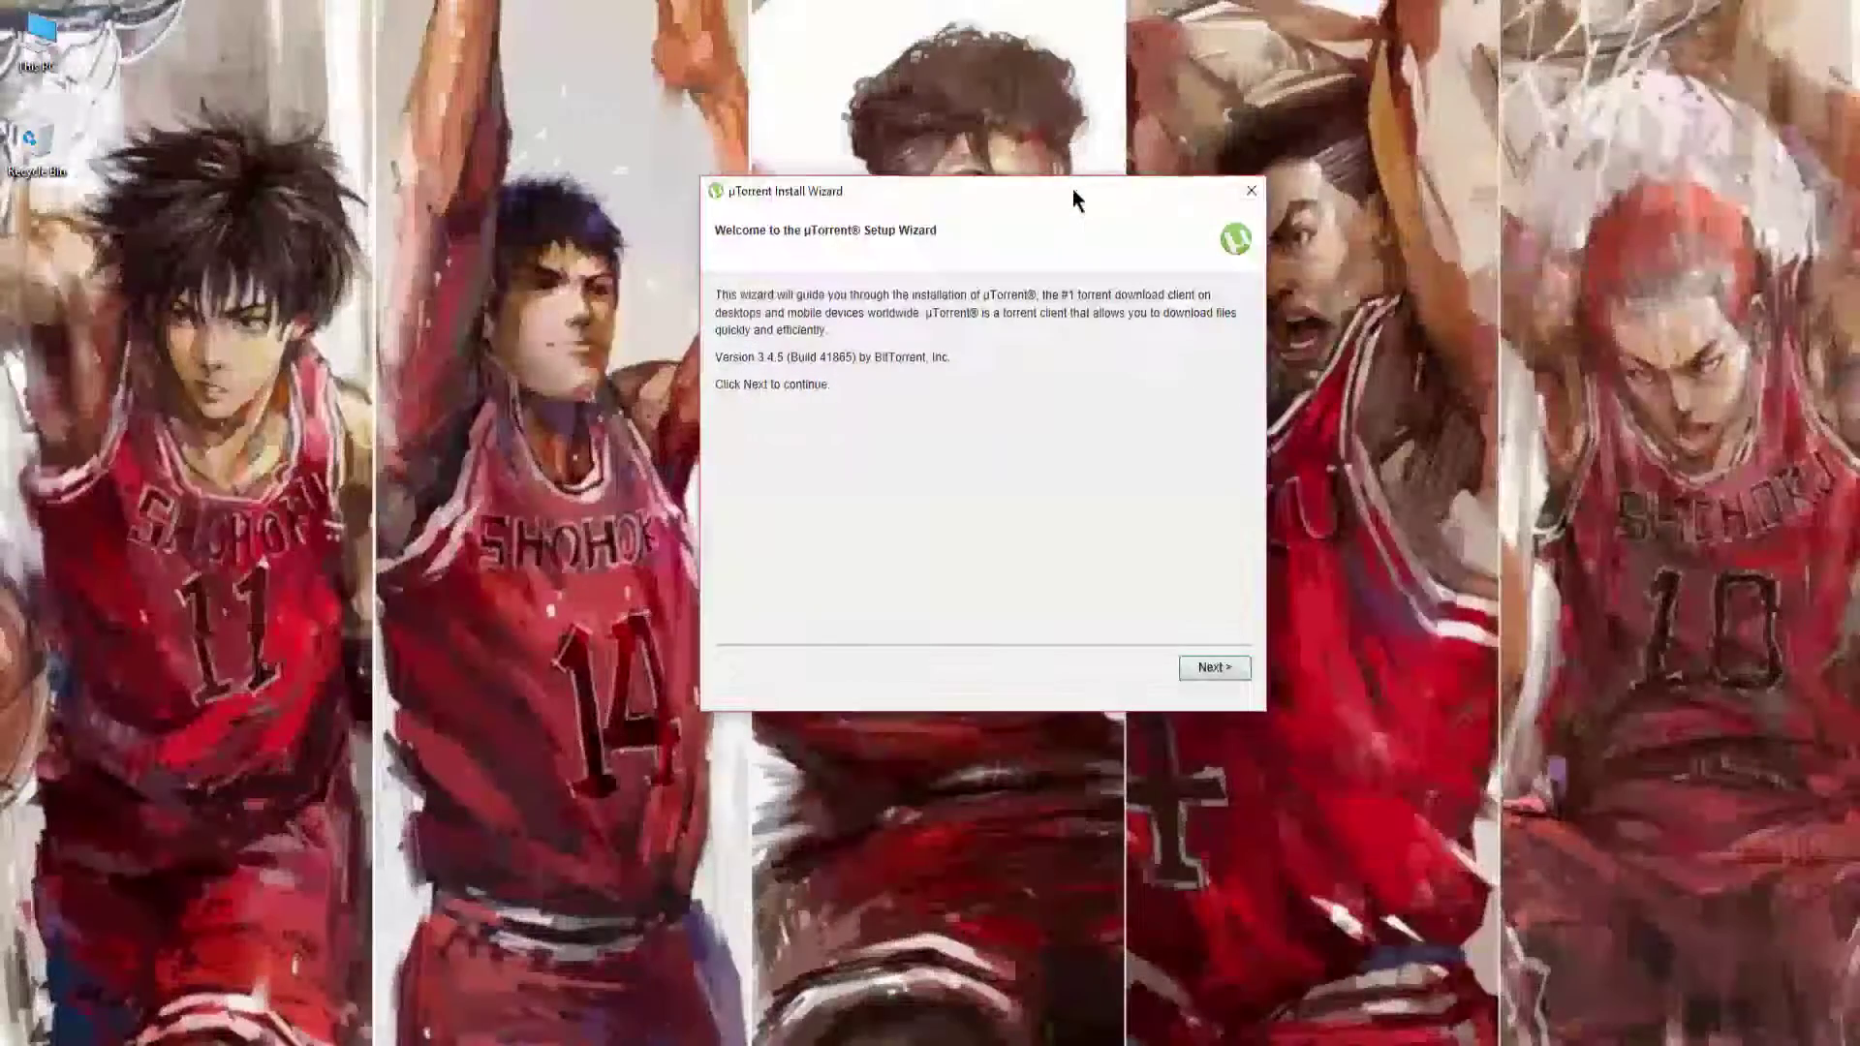
pyautogui.click(1214, 667)
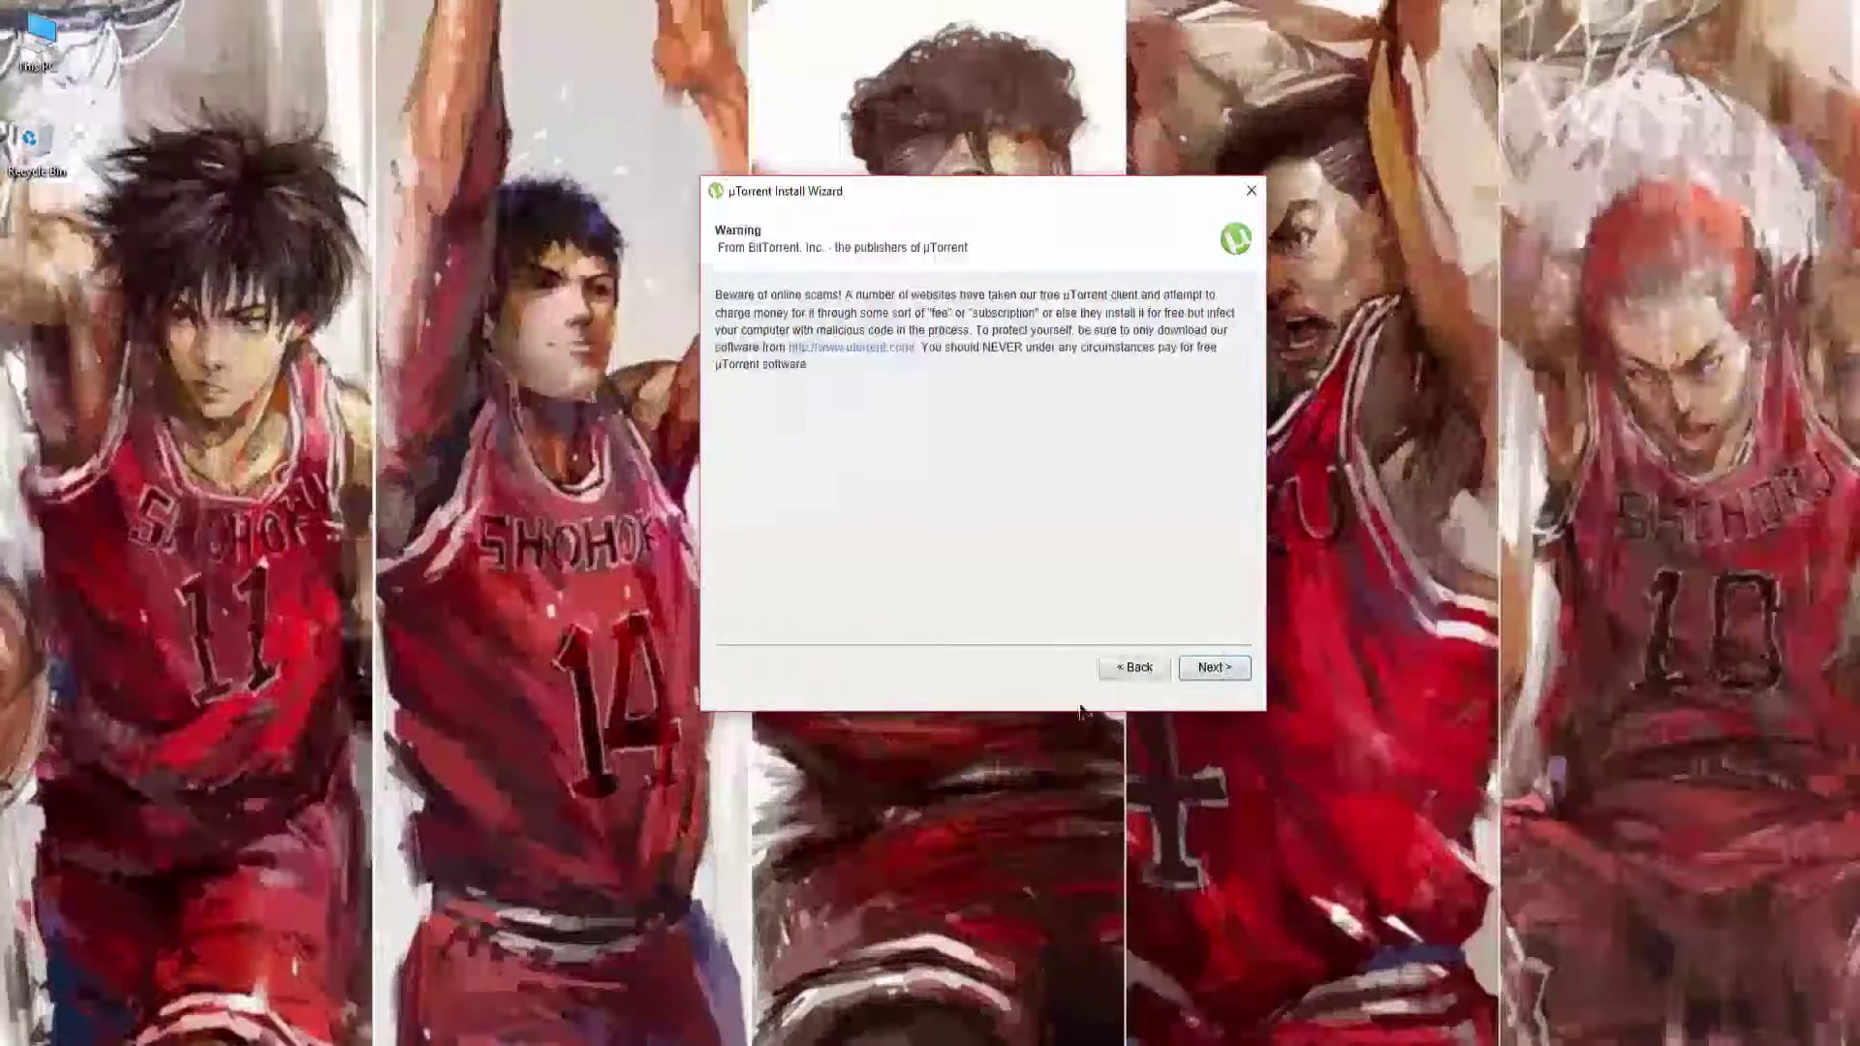
pyautogui.click(1221, 673)
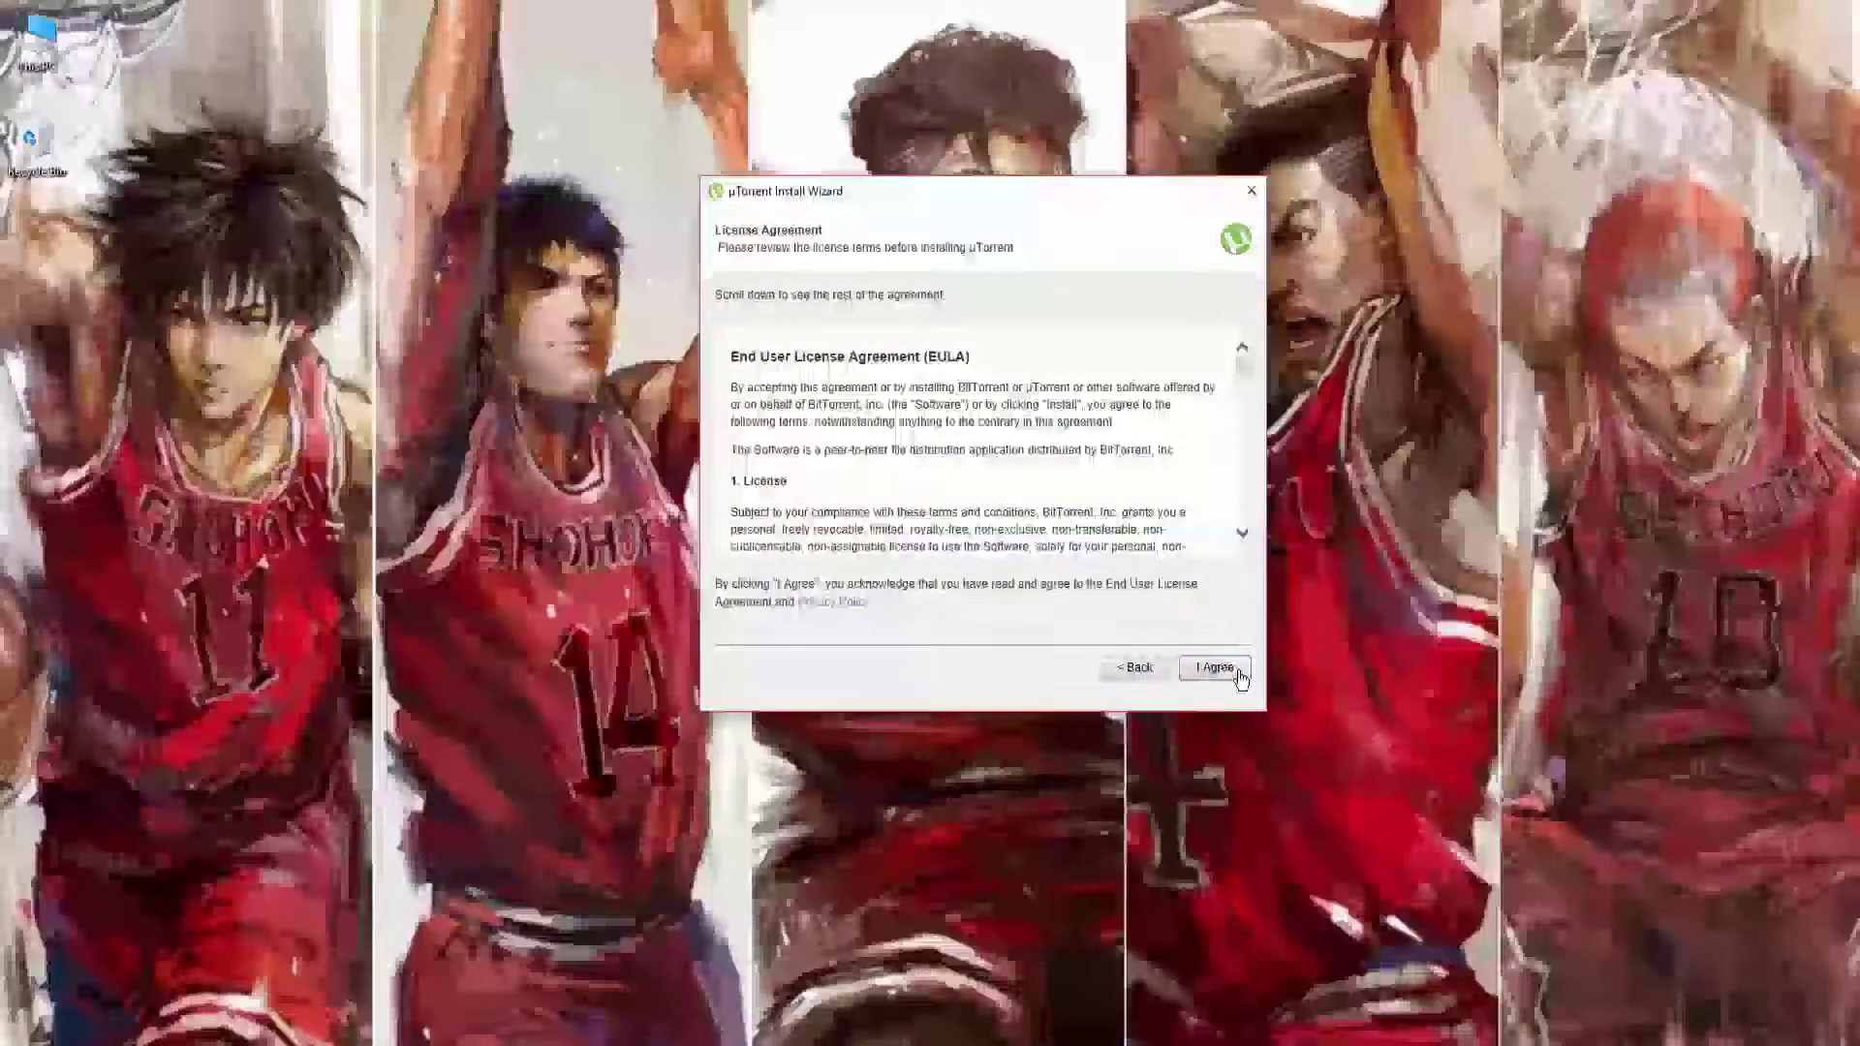
pyautogui.click(1217, 670)
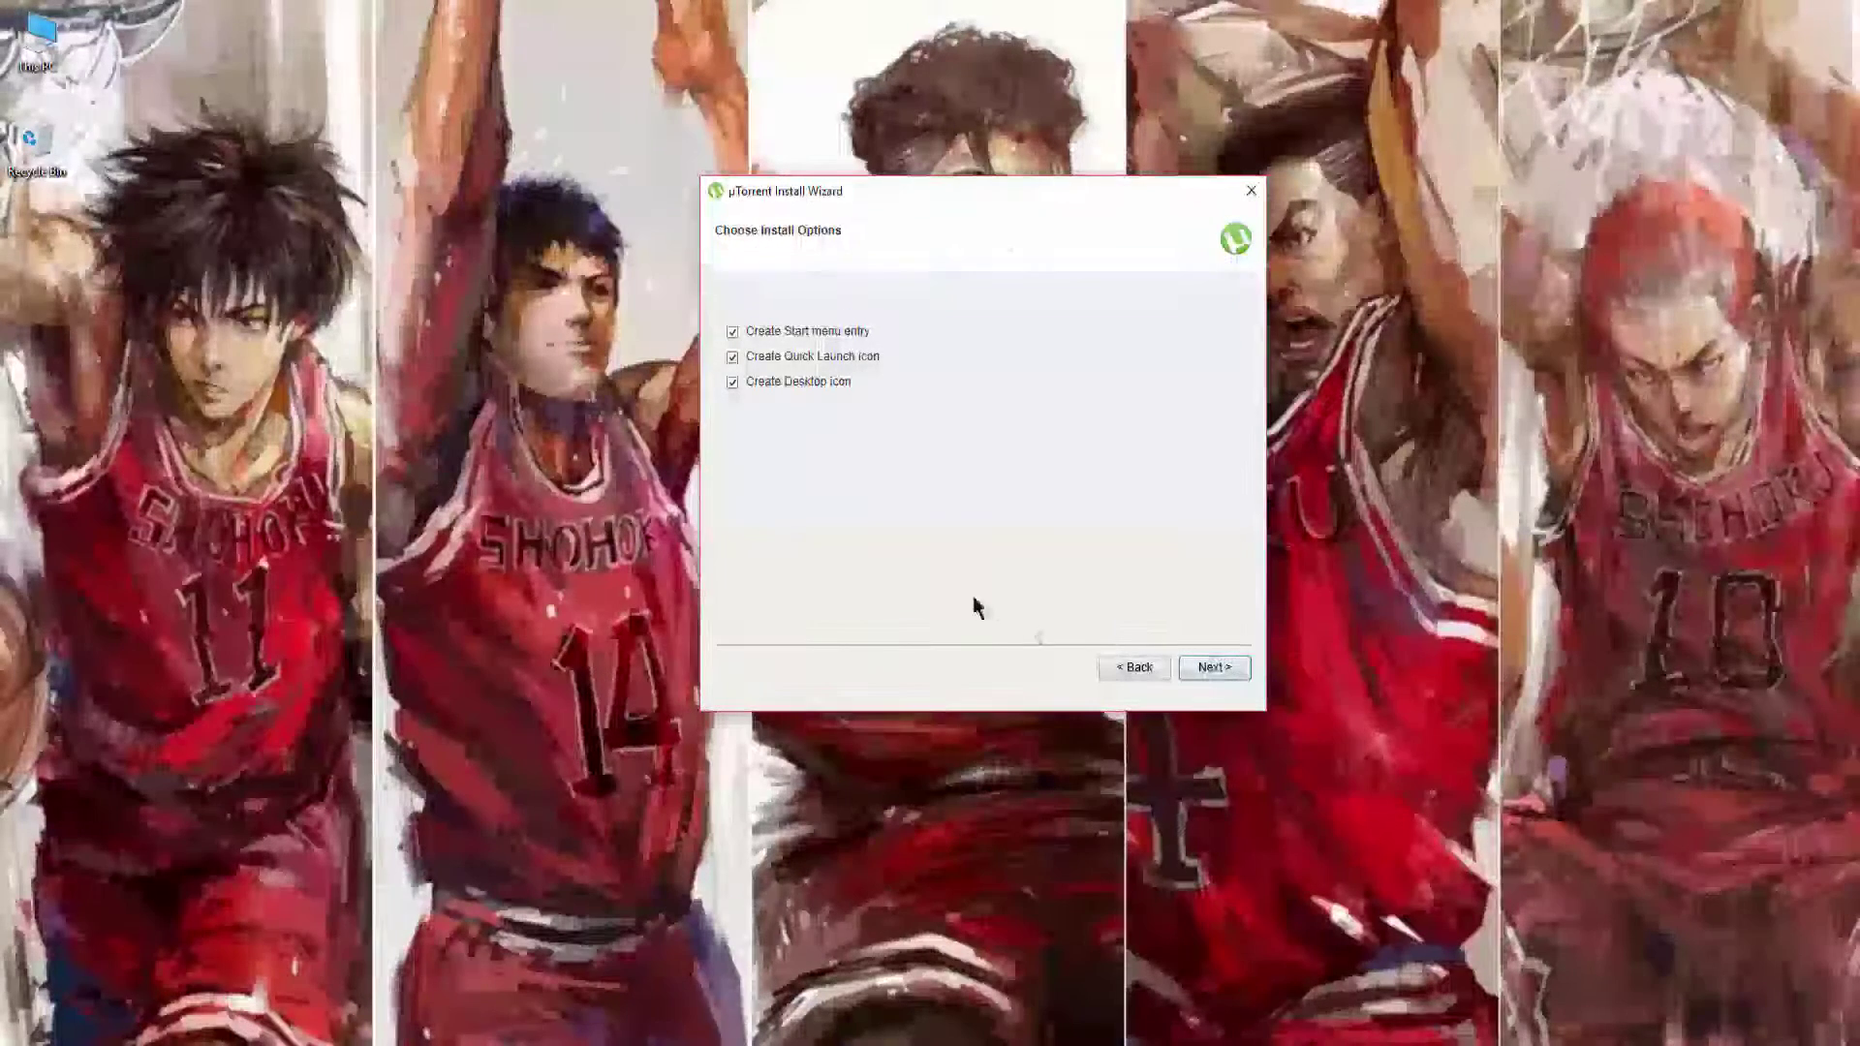
pyautogui.click(1216, 671)
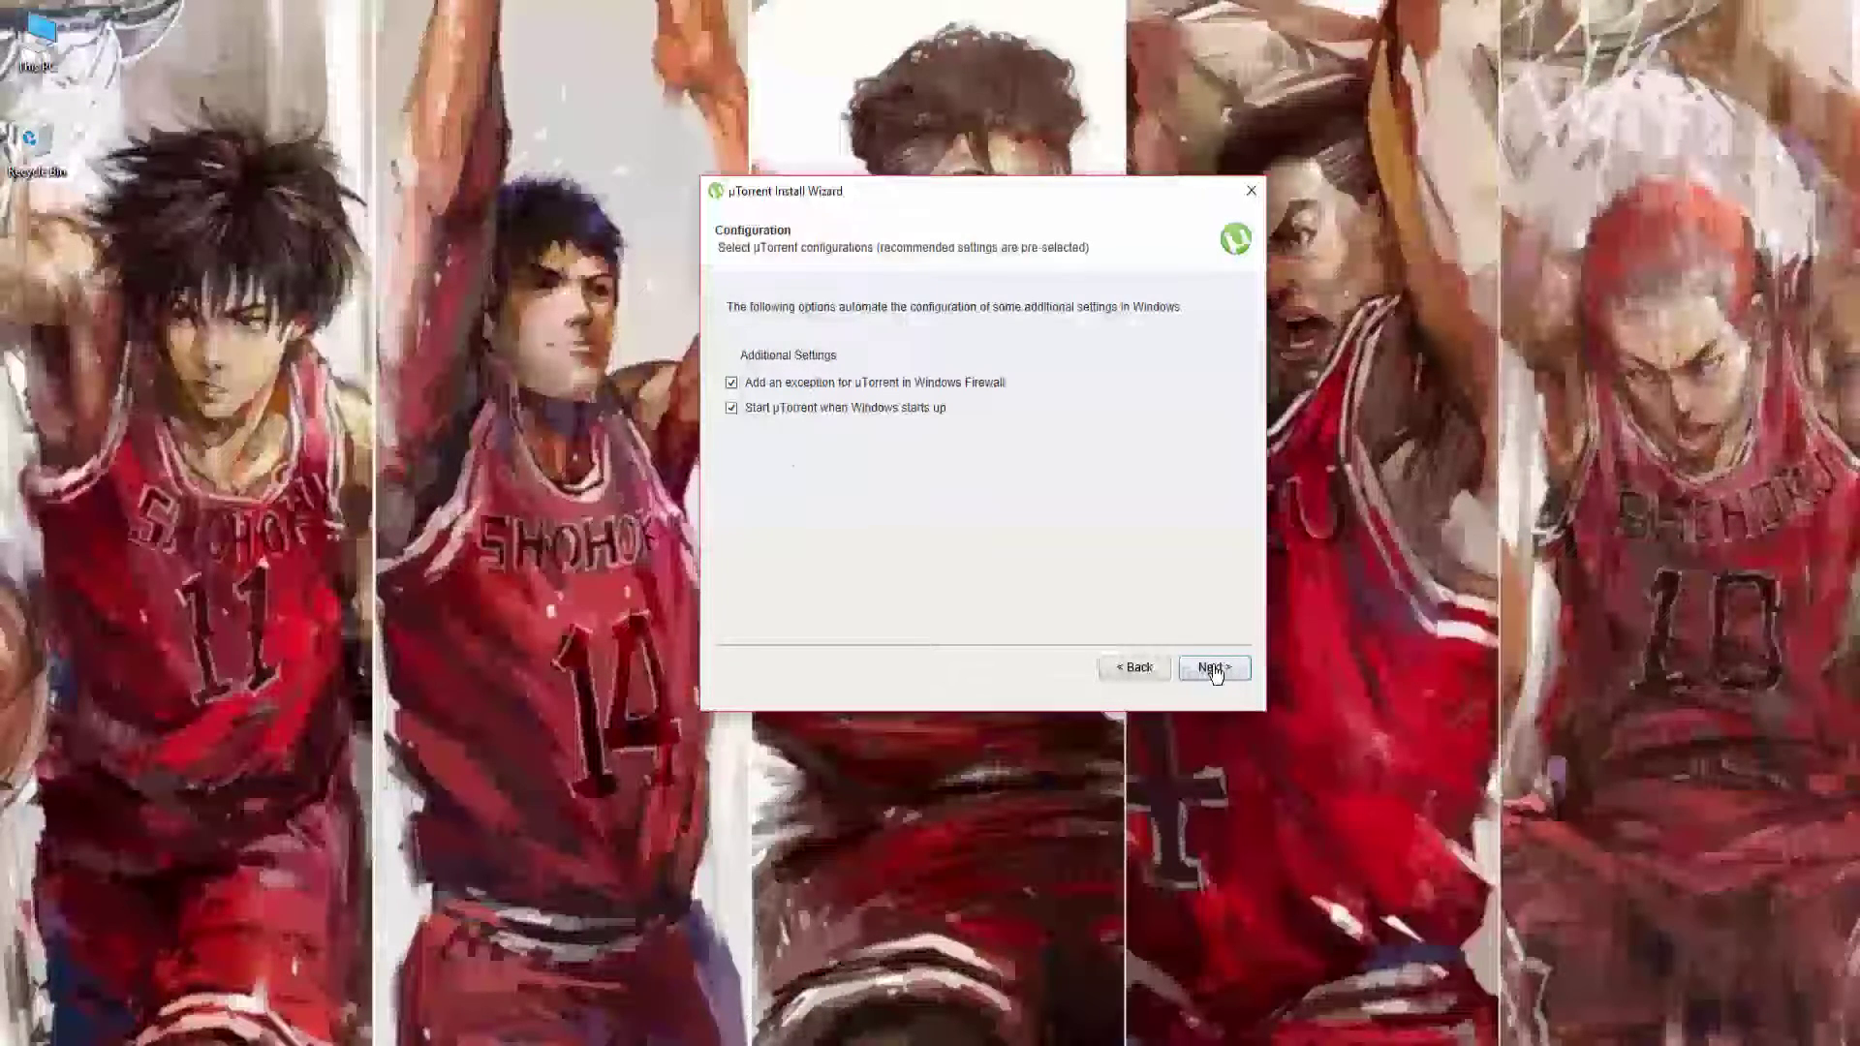
pyautogui.click(1183, 669)
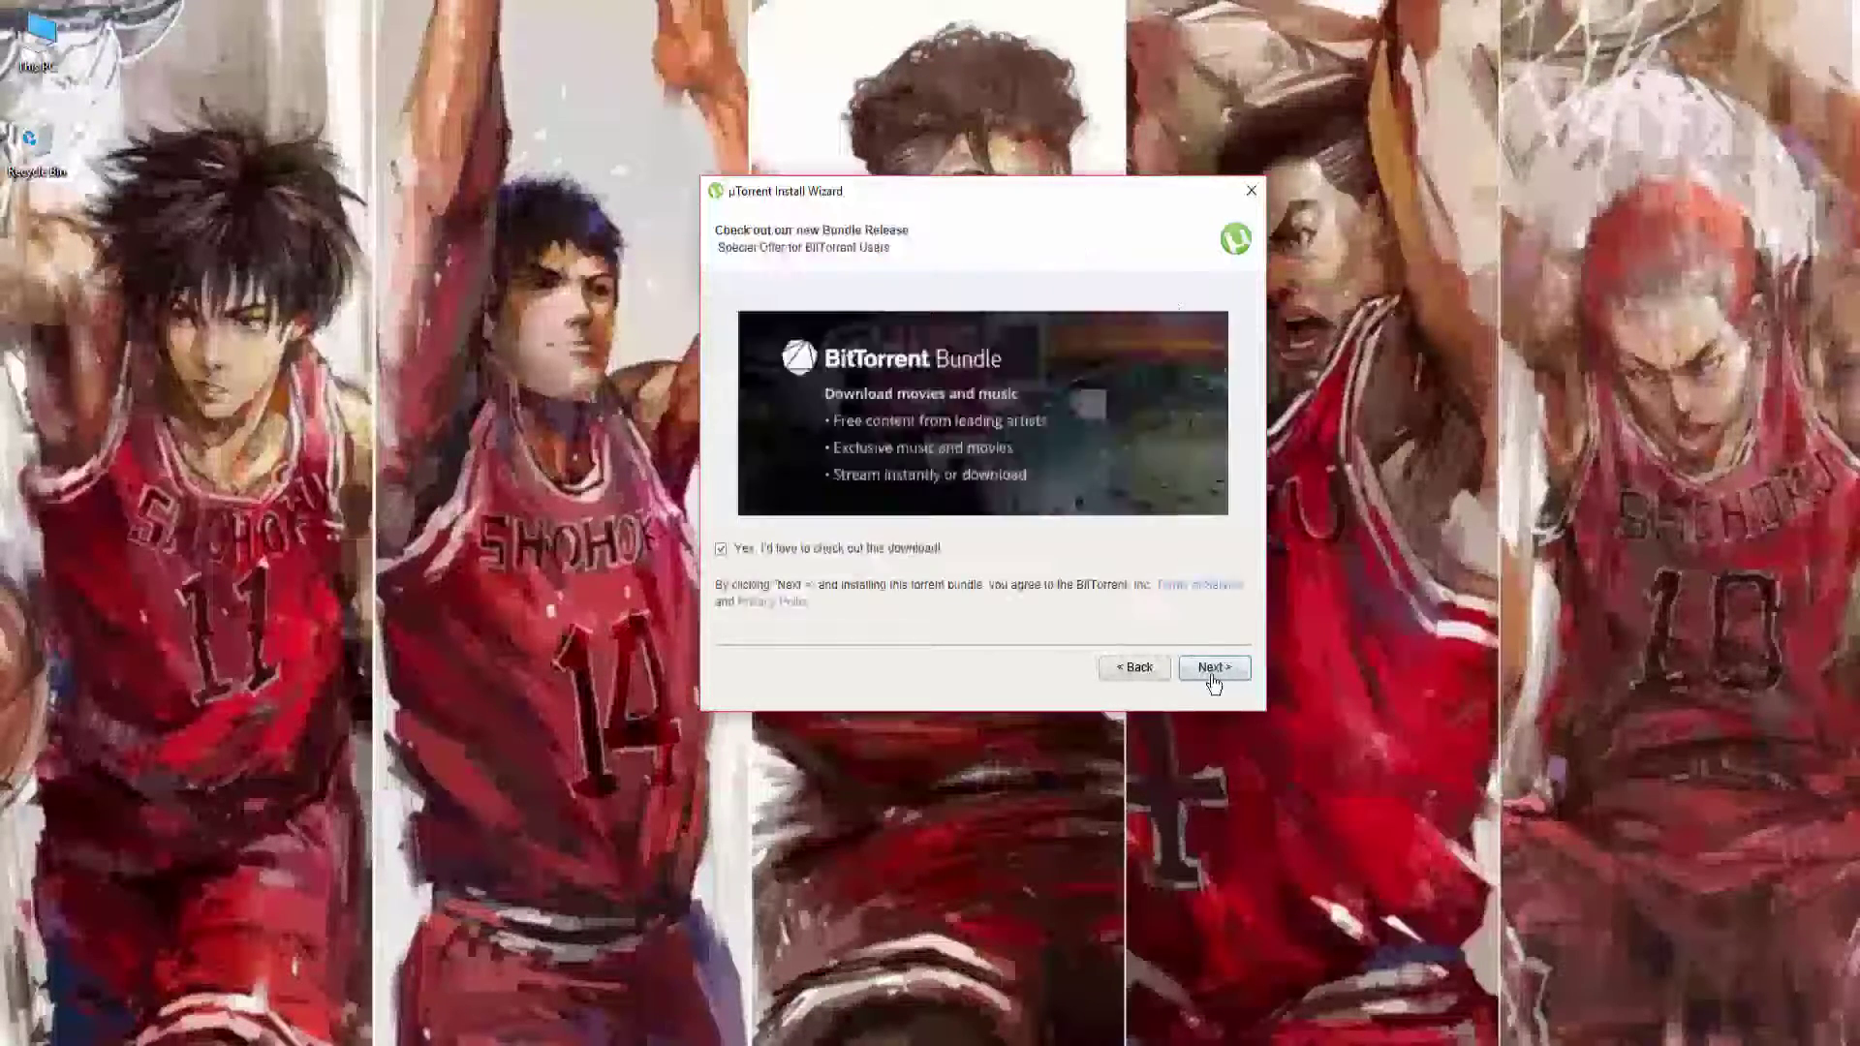
# - Decline the BitTorrent Bundle, Ad-Aware Web Companion and homepage changes, then finish installing
pyautogui.click(795, 561)
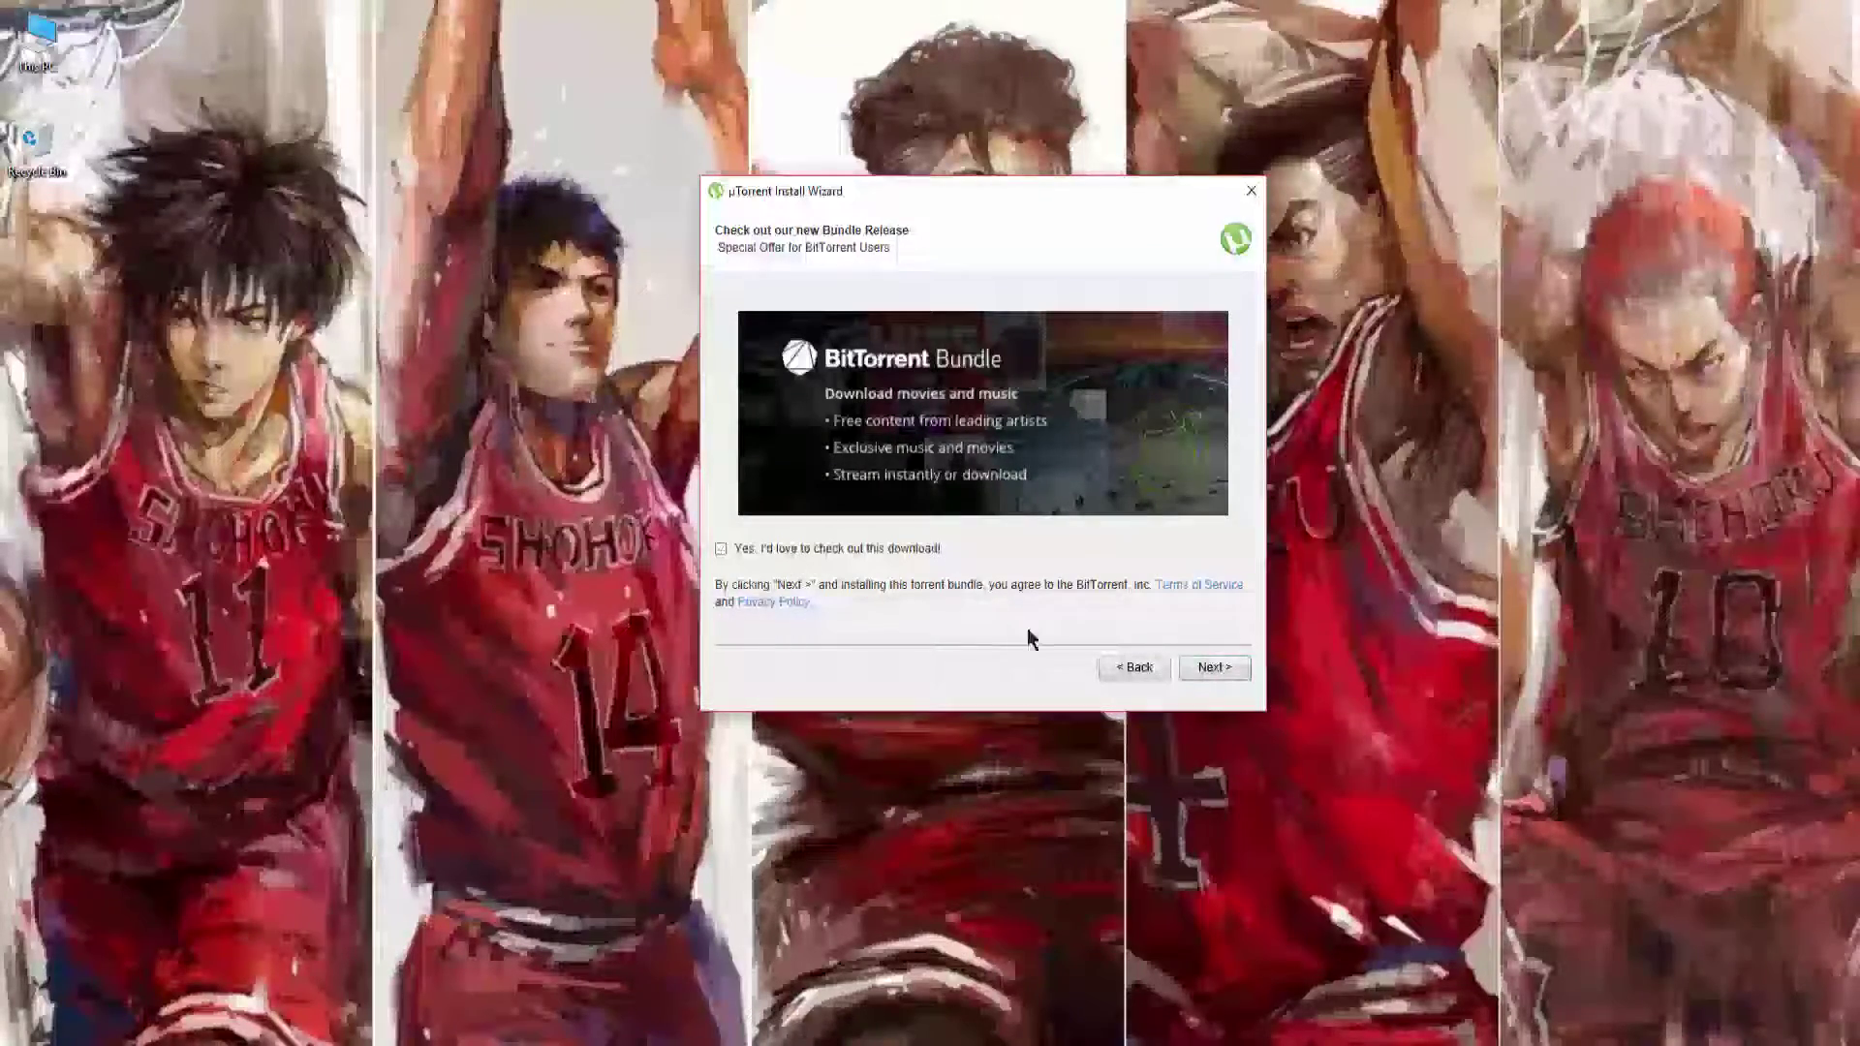
pyautogui.click(1185, 667)
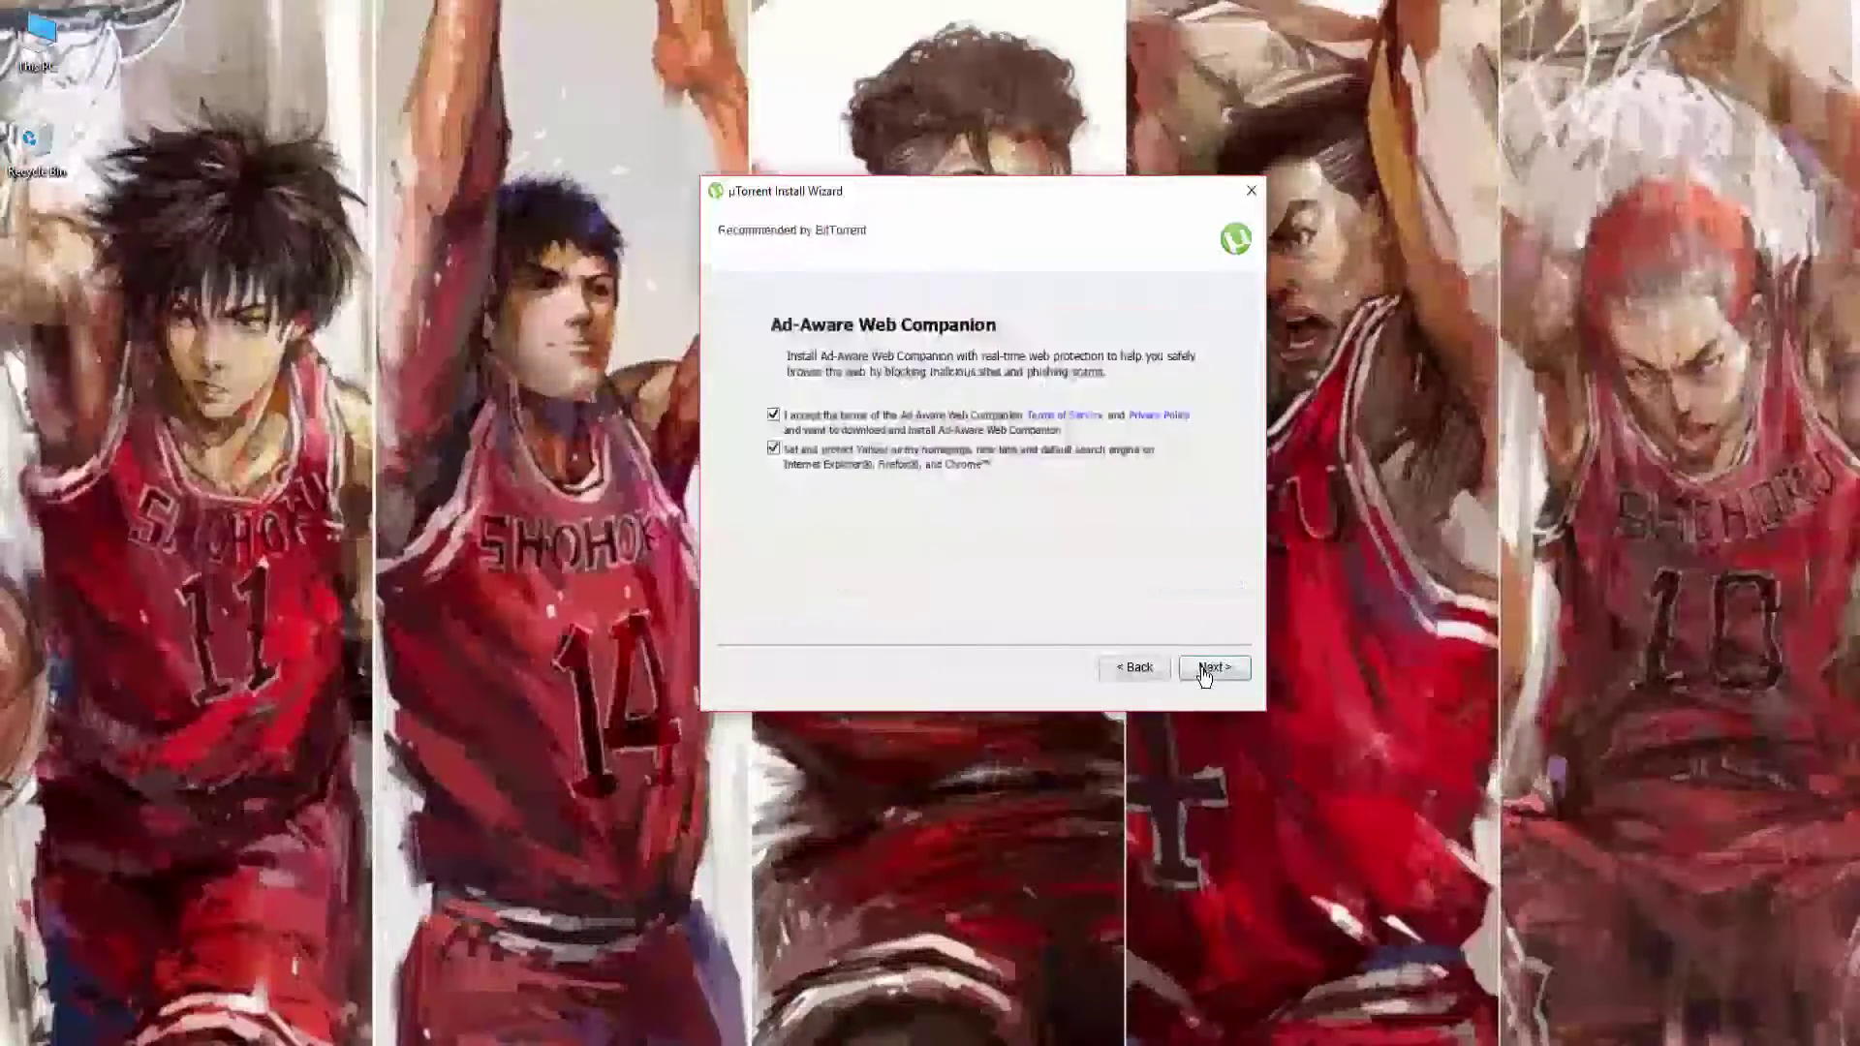
pyautogui.click(794, 448)
pyautogui.click(775, 416)
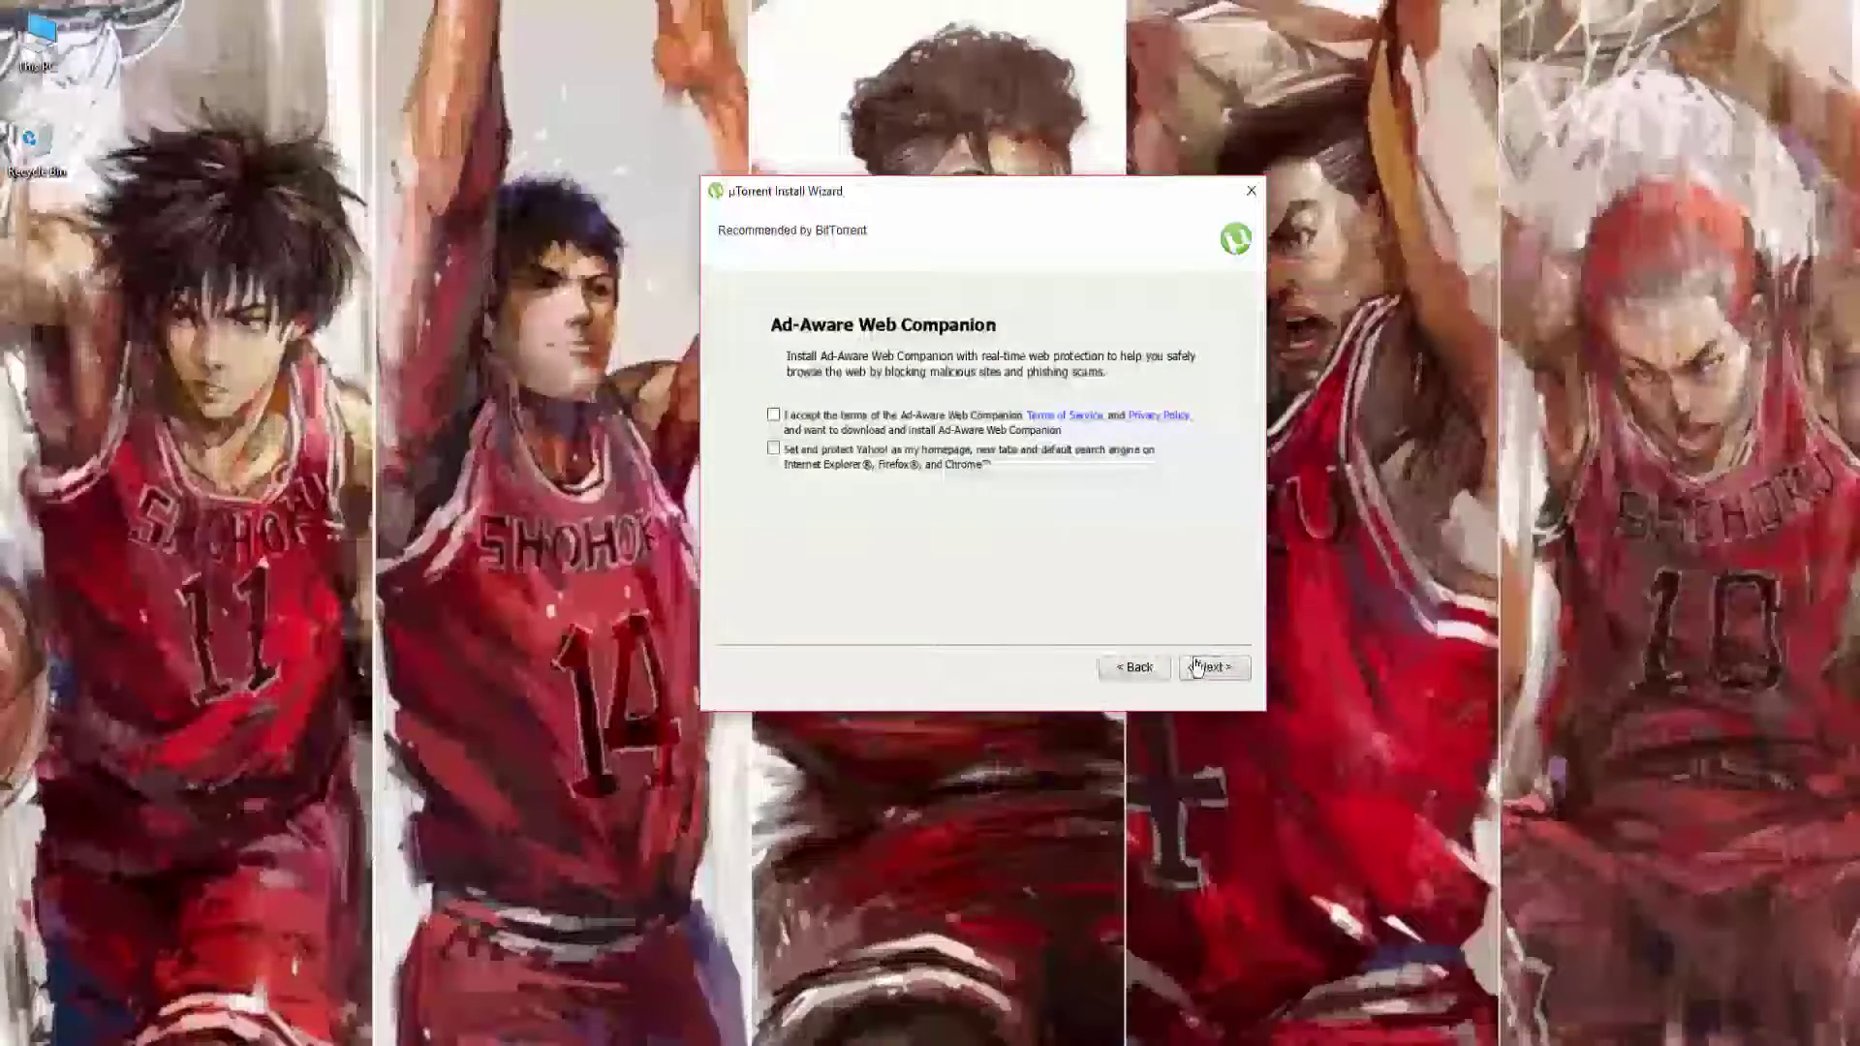
pyautogui.click(1209, 668)
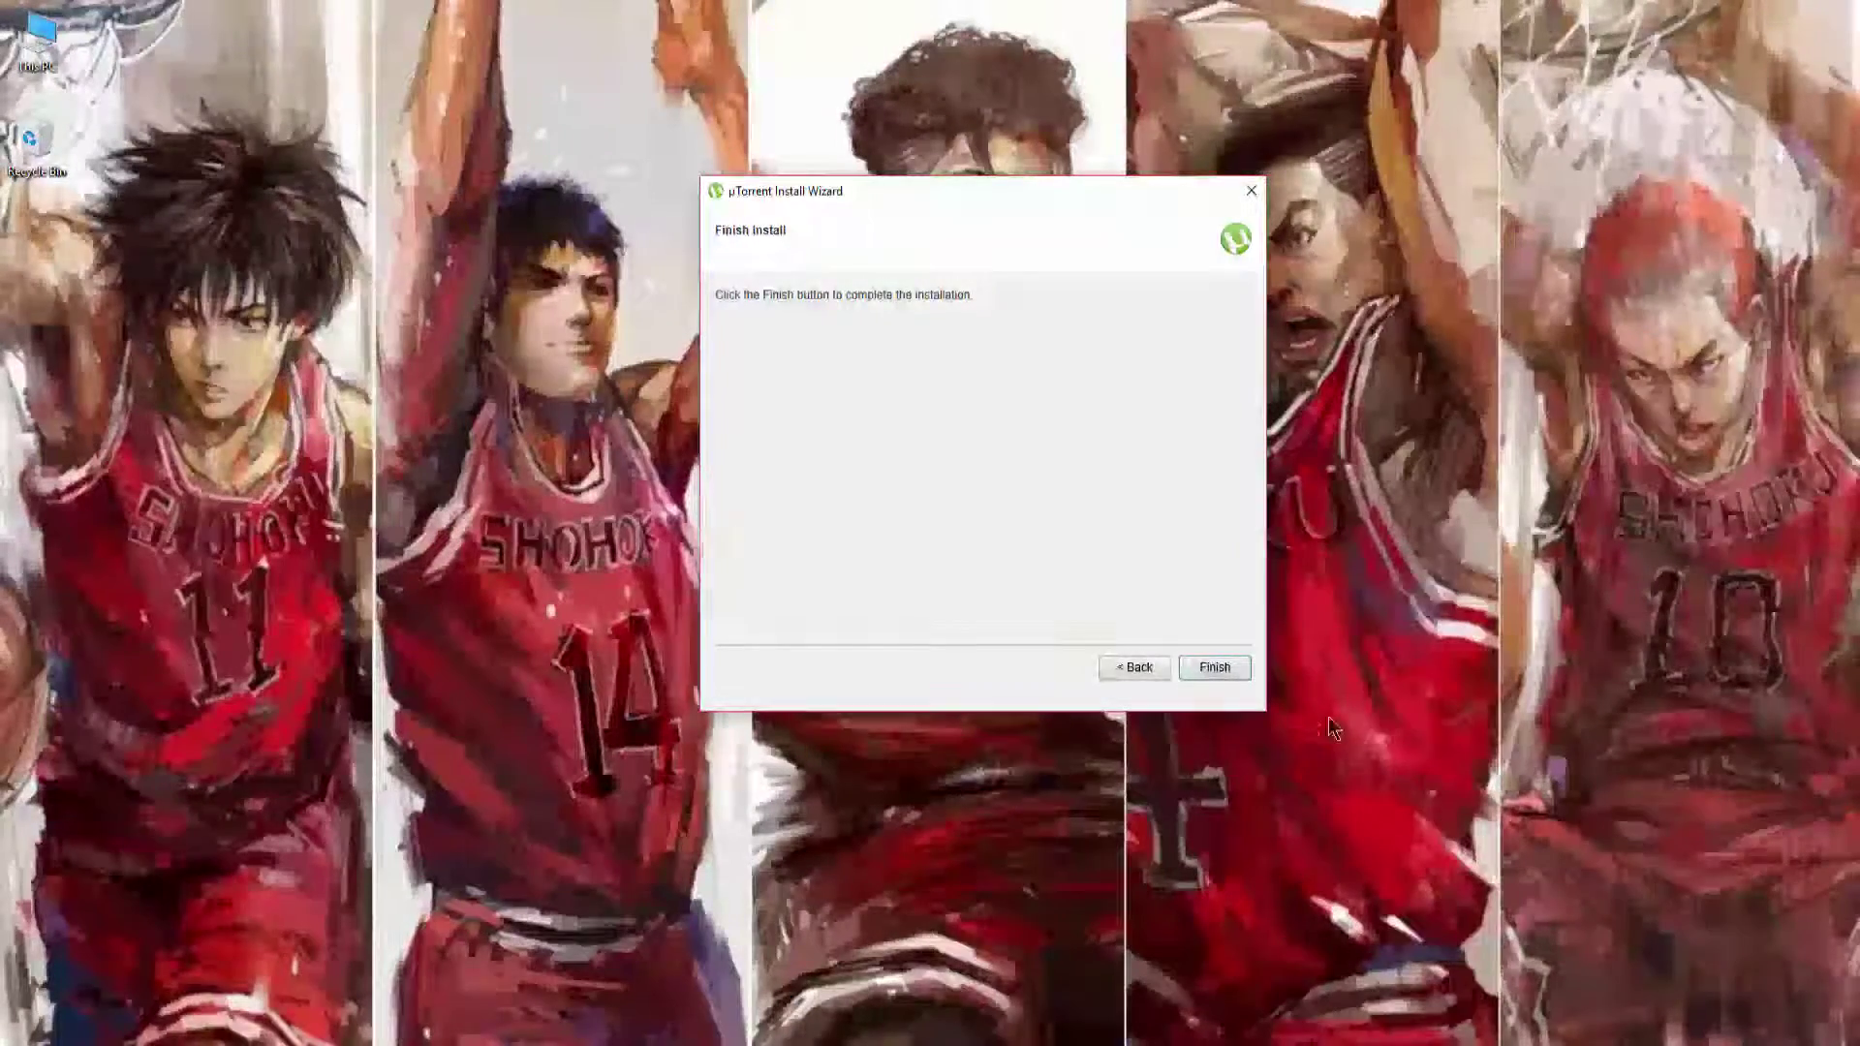
pyautogui.click(1216, 667)
# - Refresh the desktop, maximize µTorrent 3.4.5, then minimize it and return to Firefox
pyautogui.rightClick(620, 327)
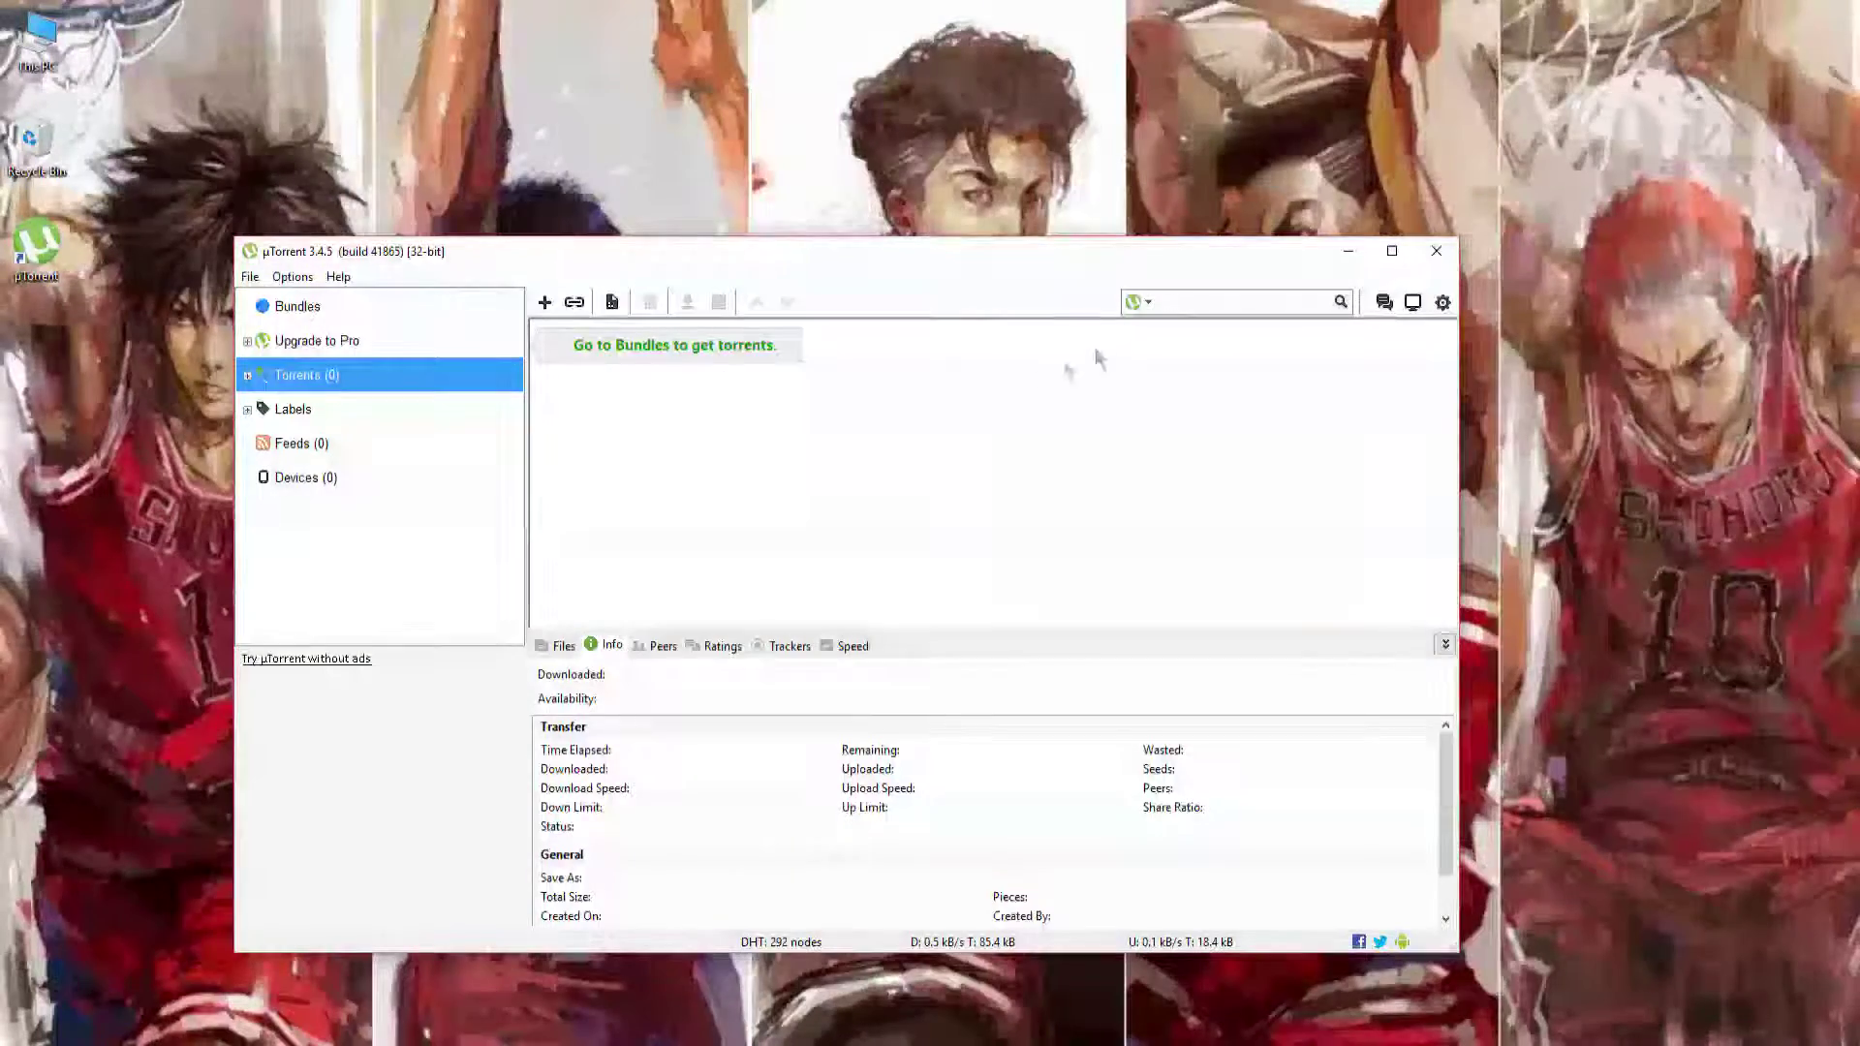
pyautogui.click(1391, 250)
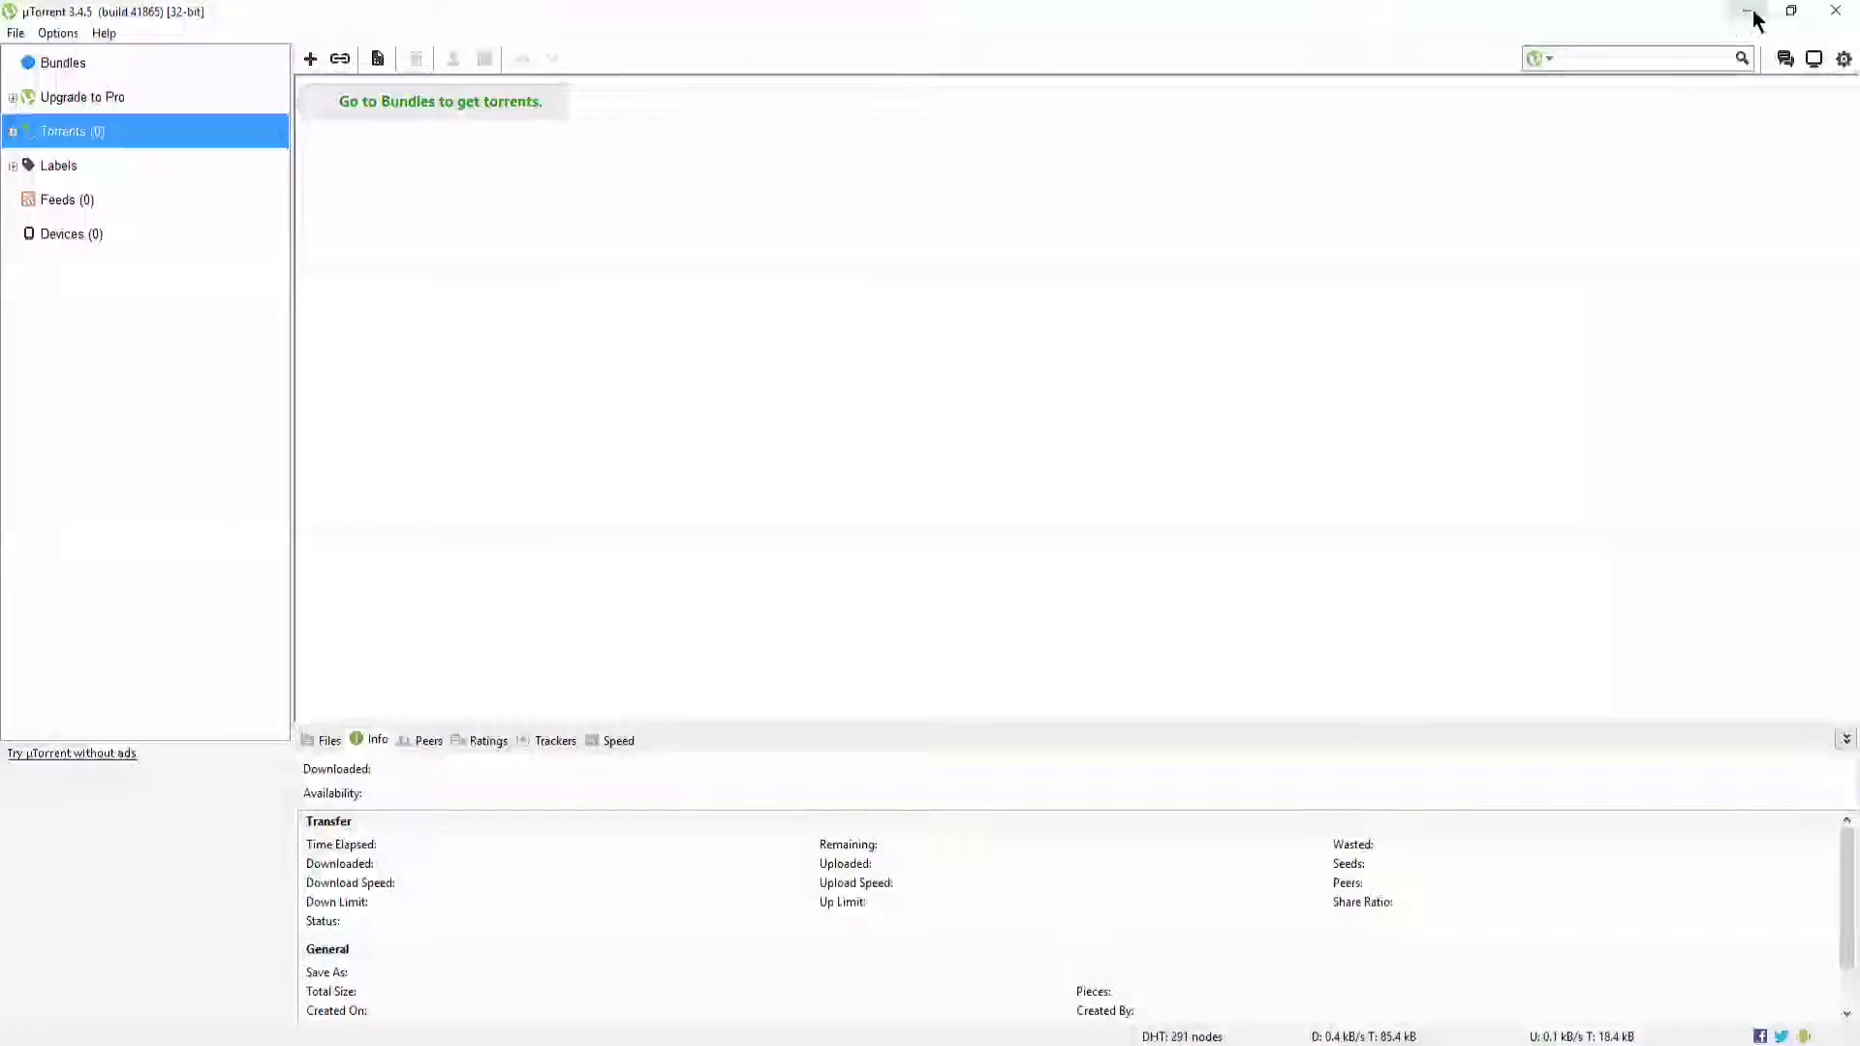
pyautogui.click(1746, 11)
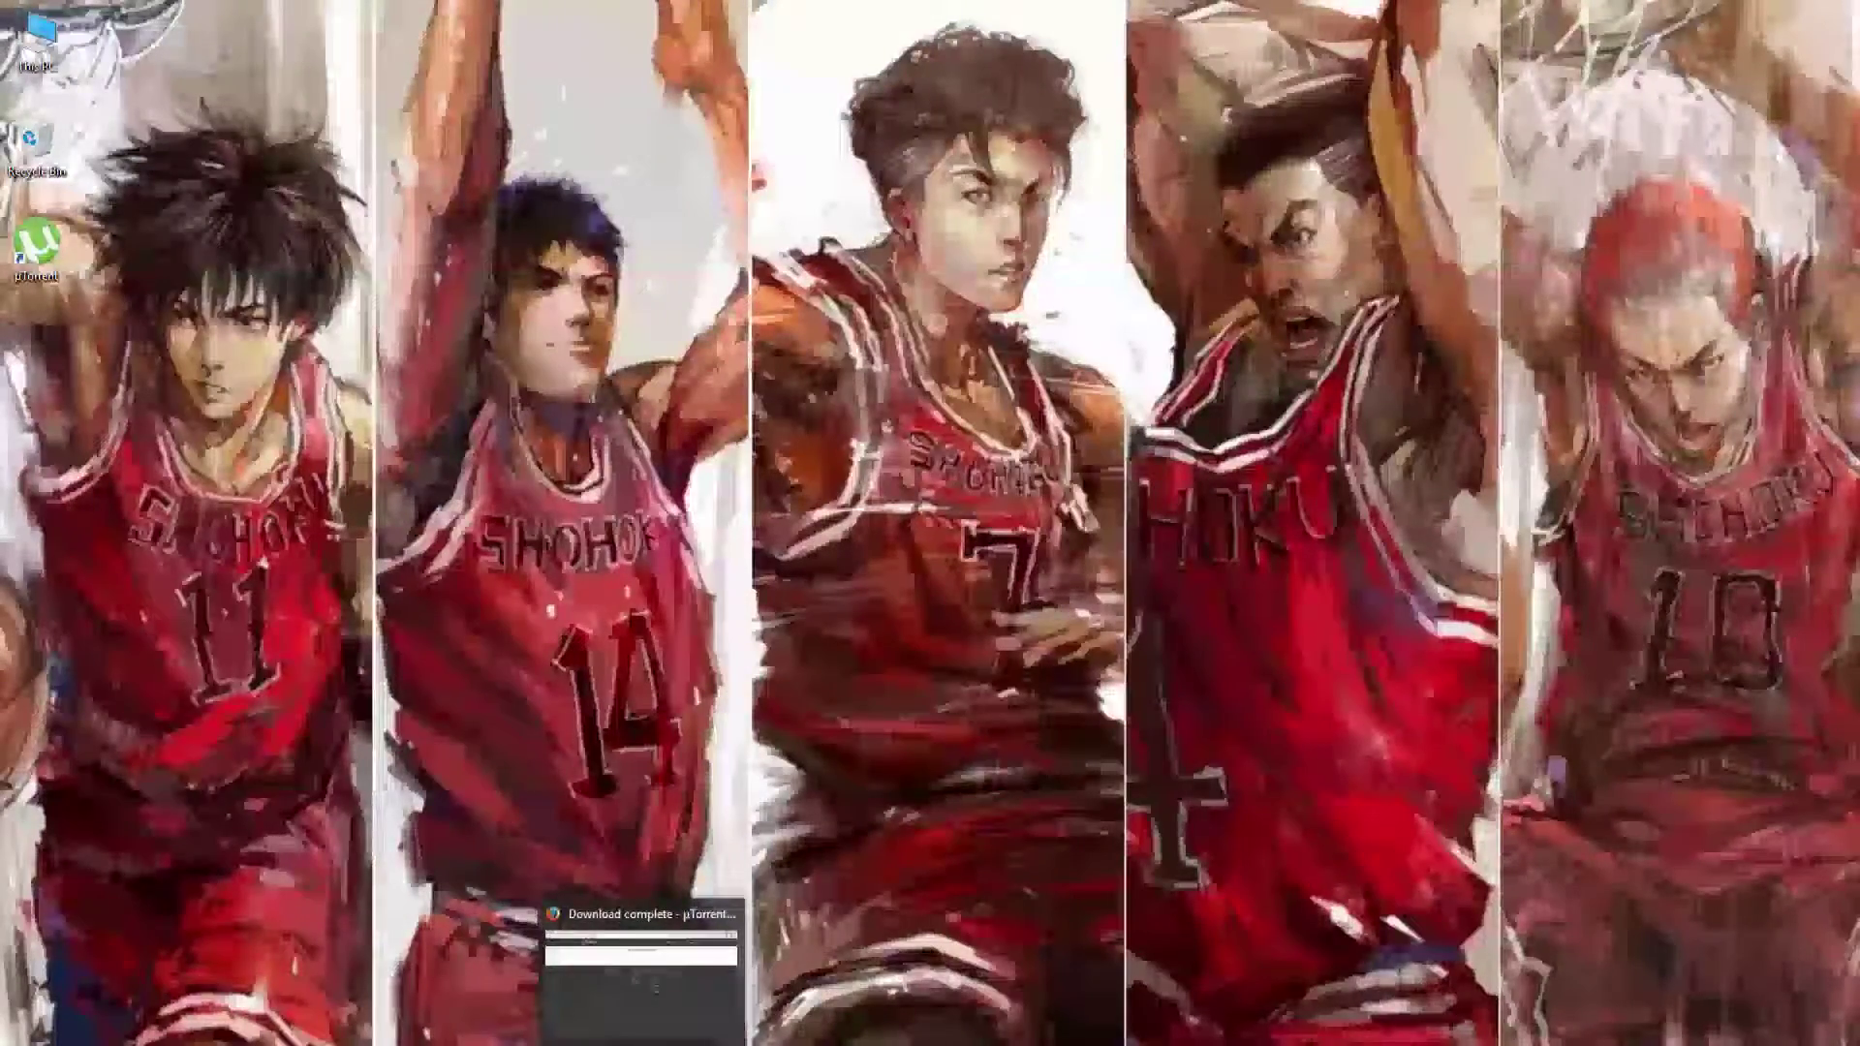
pyautogui.click(639, 974)
# - Enter kat.cr in the address bar, correcting the typo, to load KickassTorrents
pyautogui.click(428, 52)
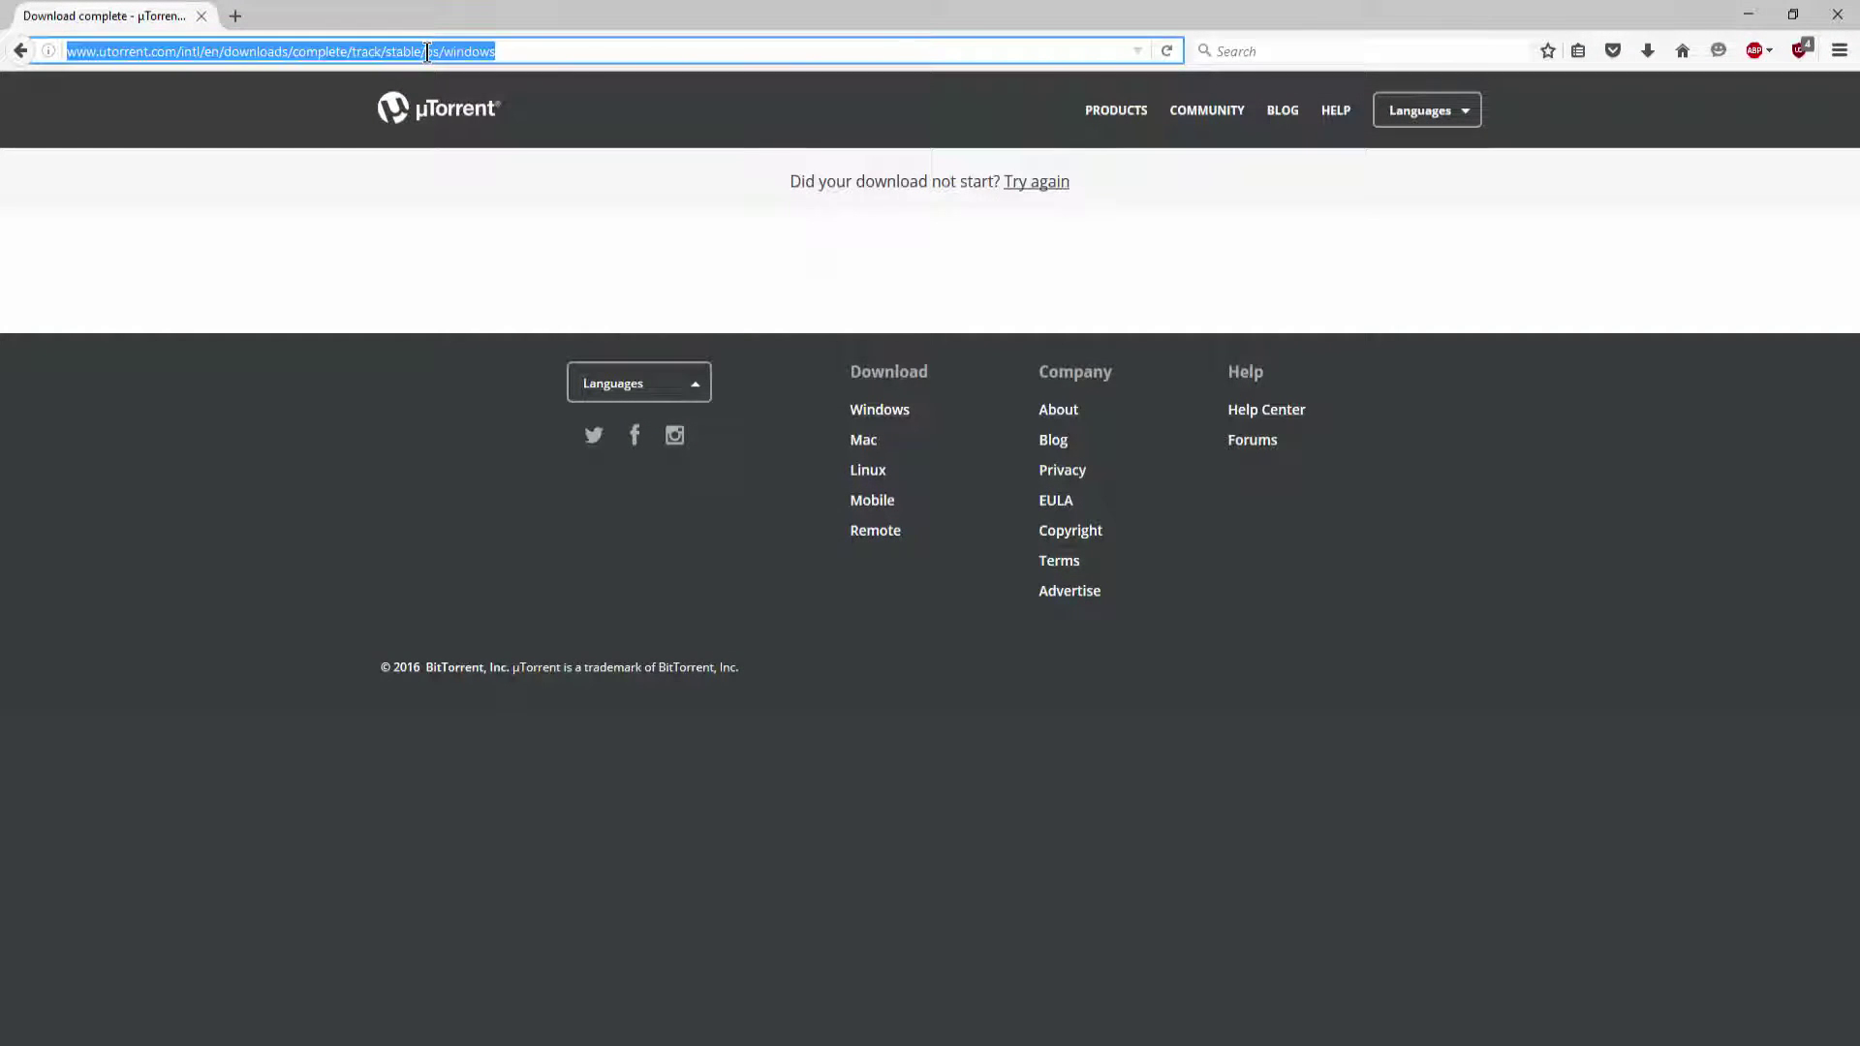
pyautogui.write('kt.')
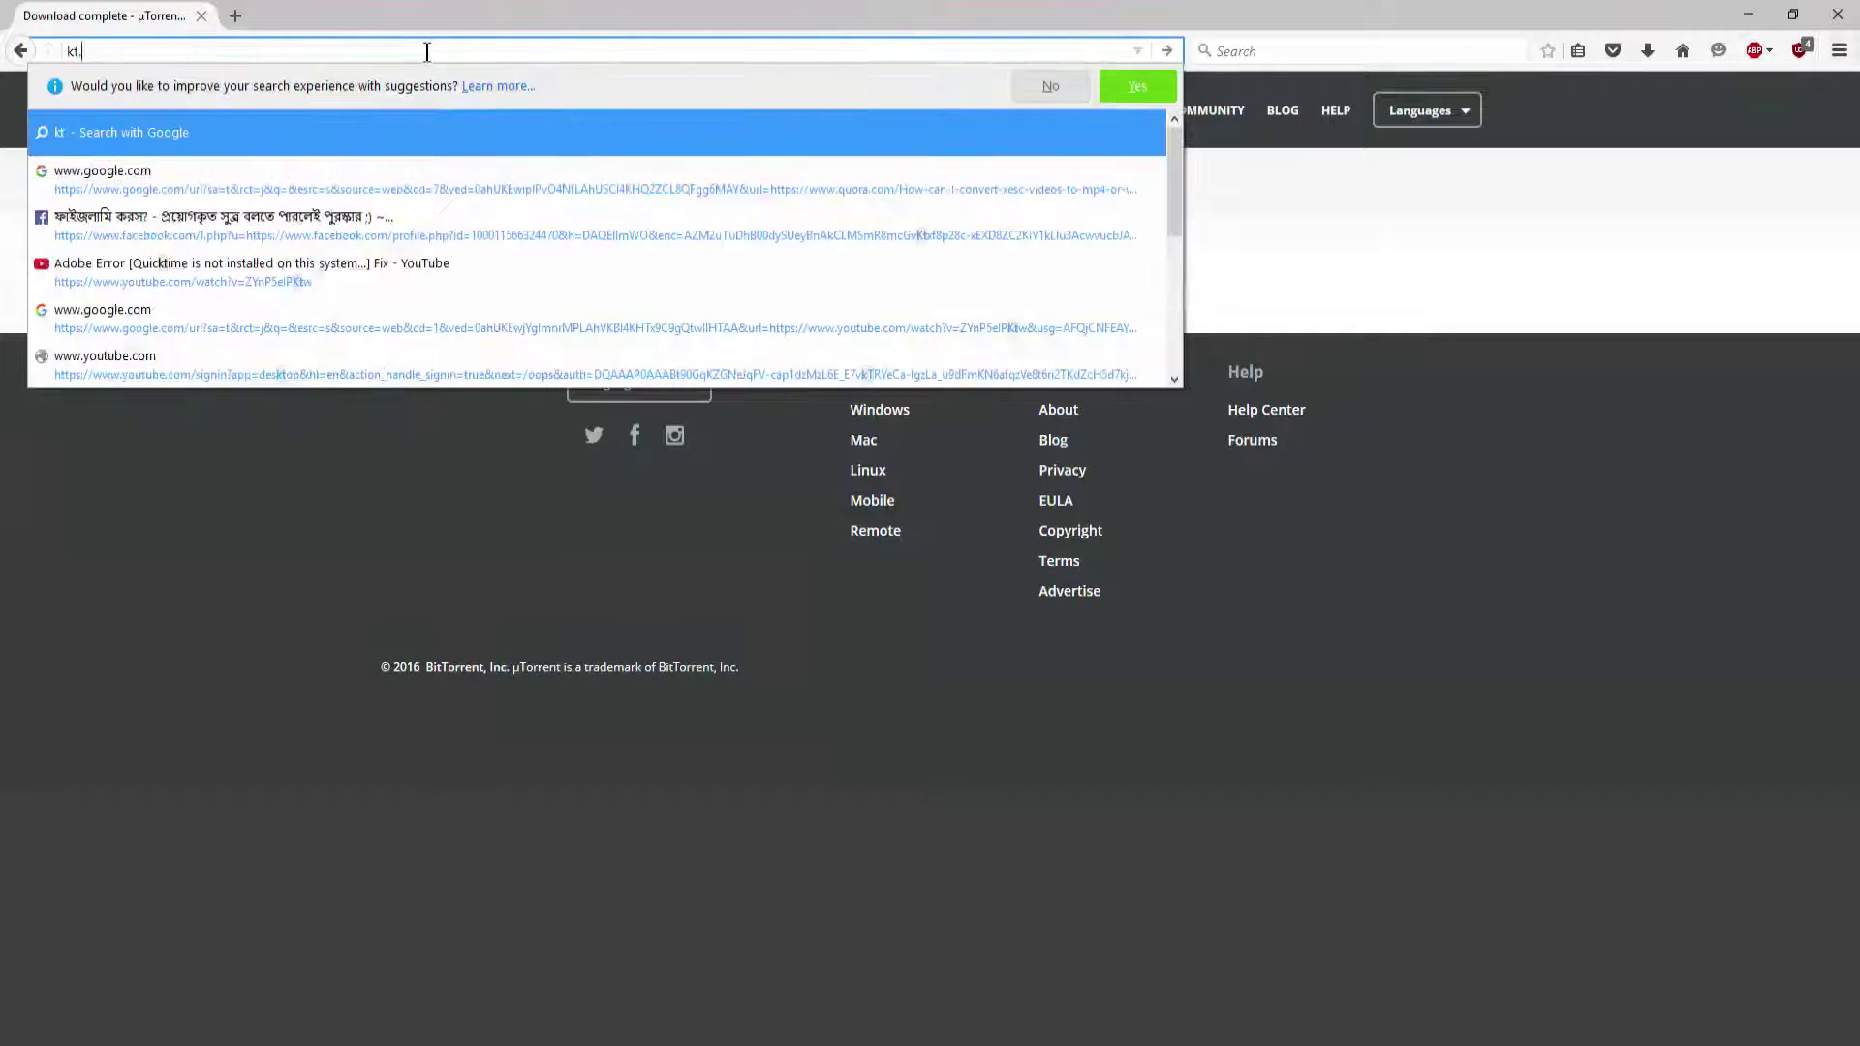
pyautogui.write('cr')
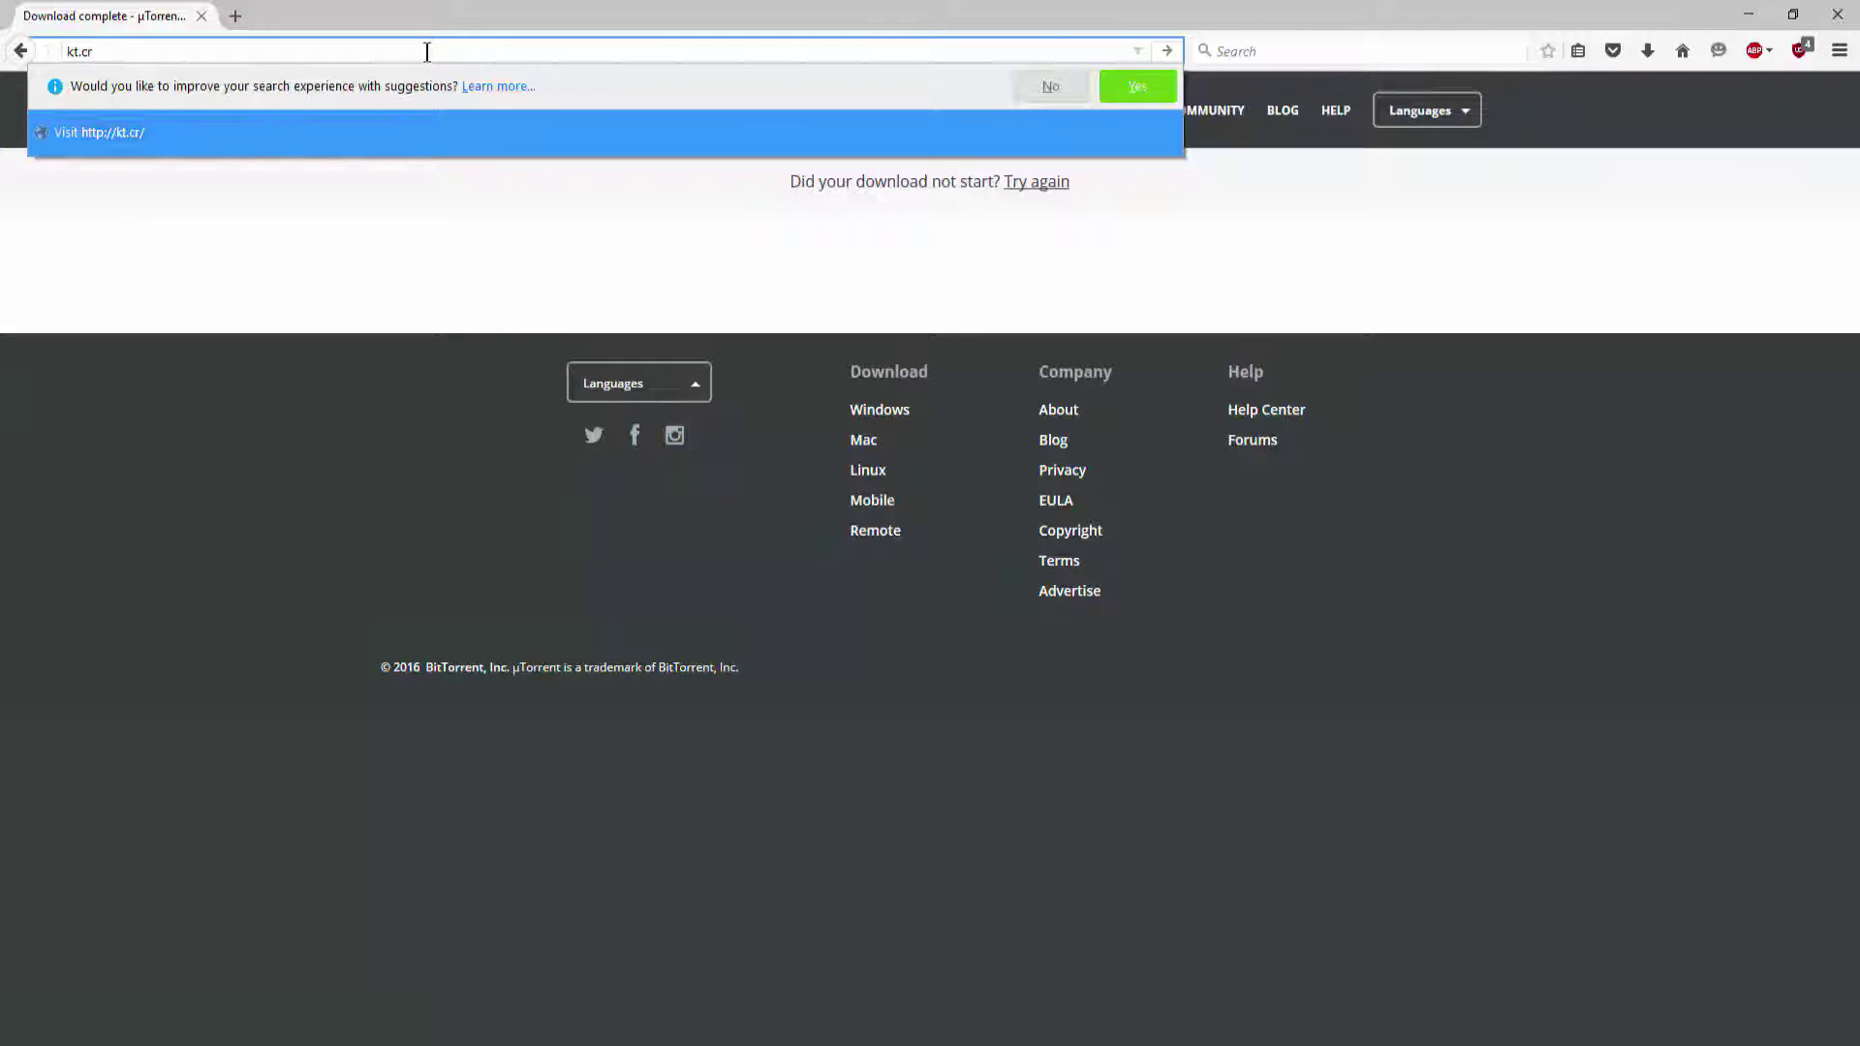
pyautogui.press('BackSpace')
pyautogui.press('BackSpace')
pyautogui.press('BackSpace')
pyautogui.press('BackSpace')
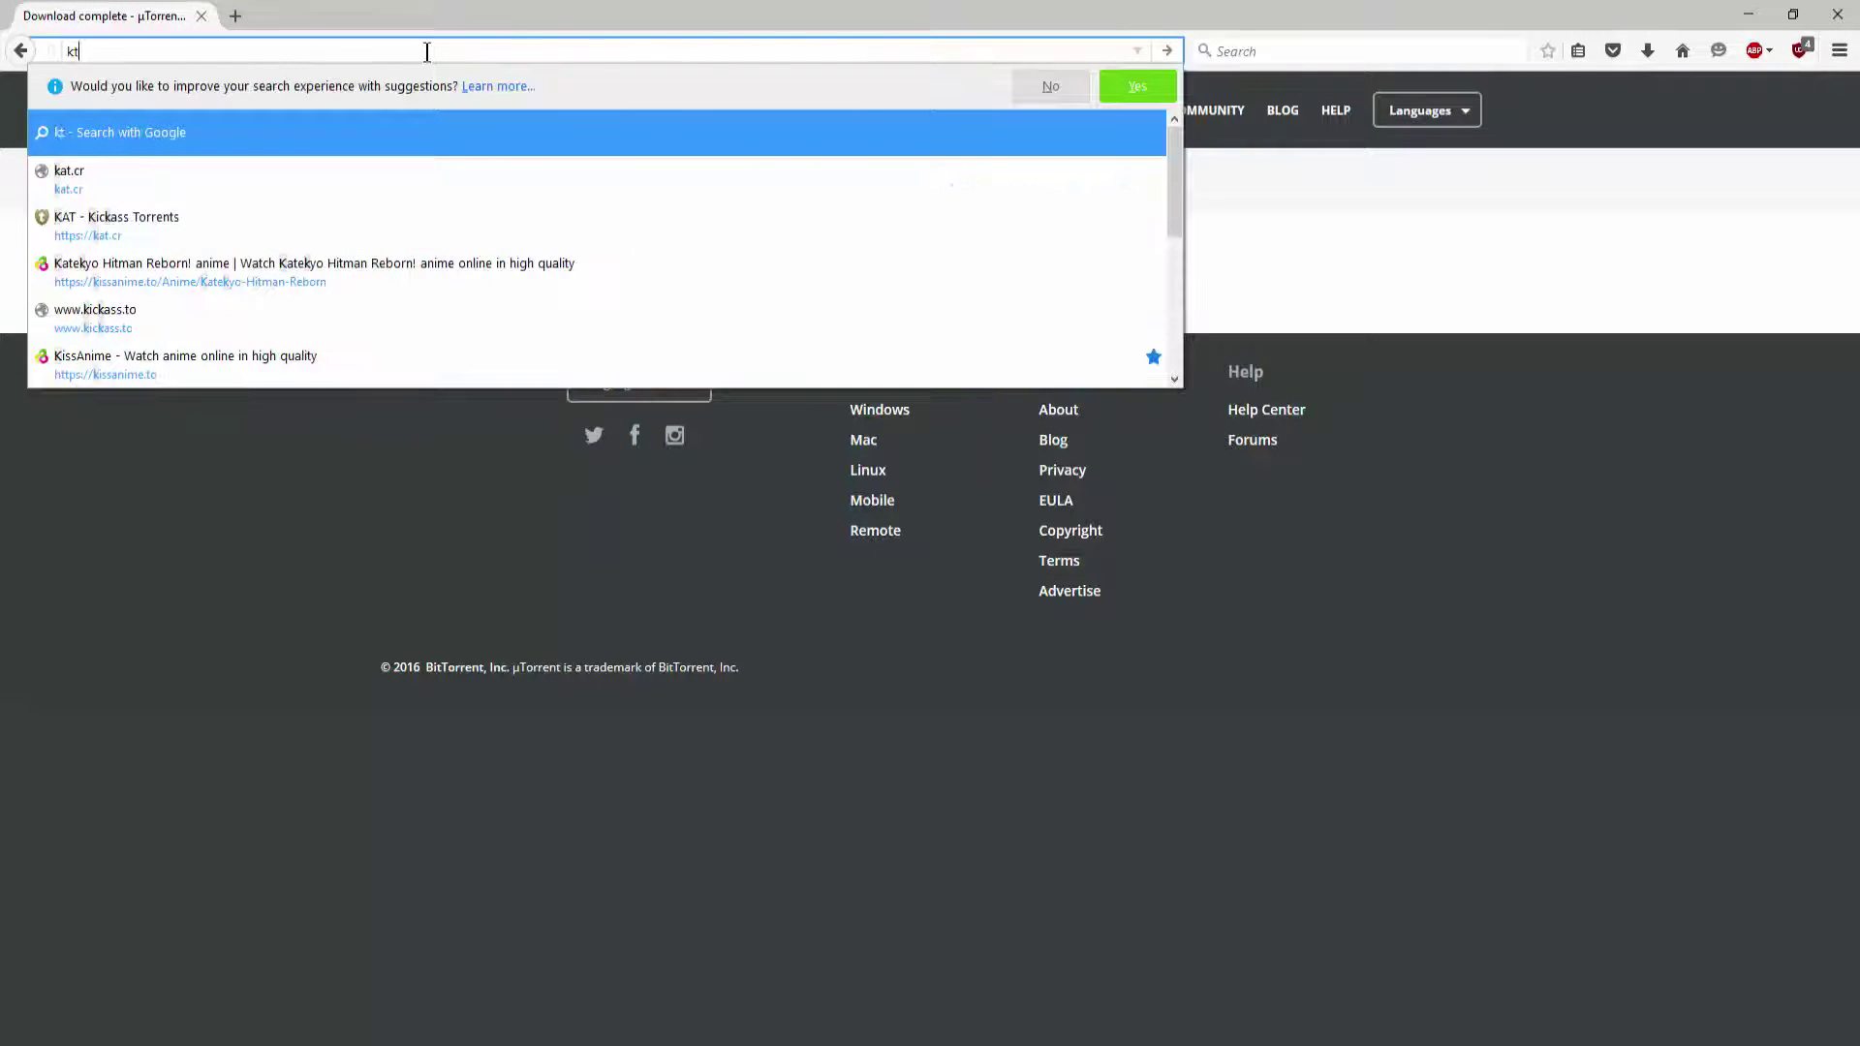
pyautogui.press('BackSpace')
pyautogui.write('At.cr/')
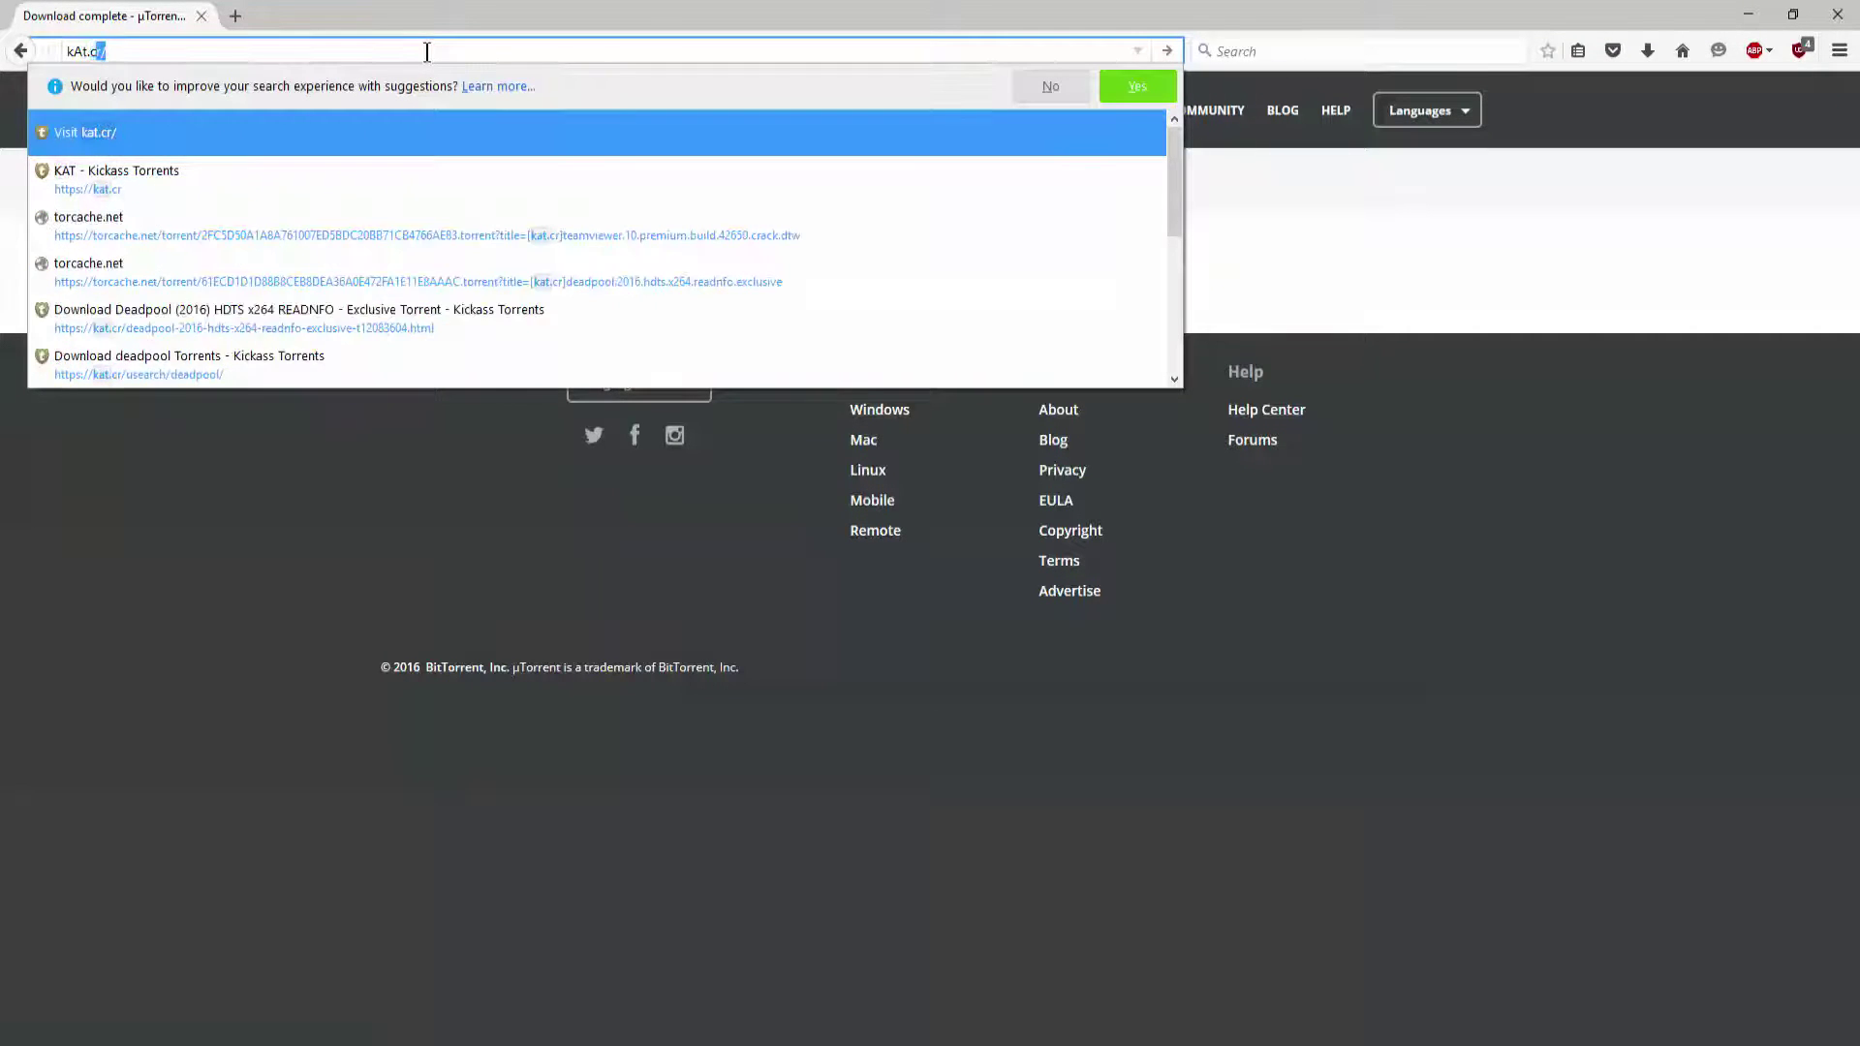
pyautogui.press('Return')
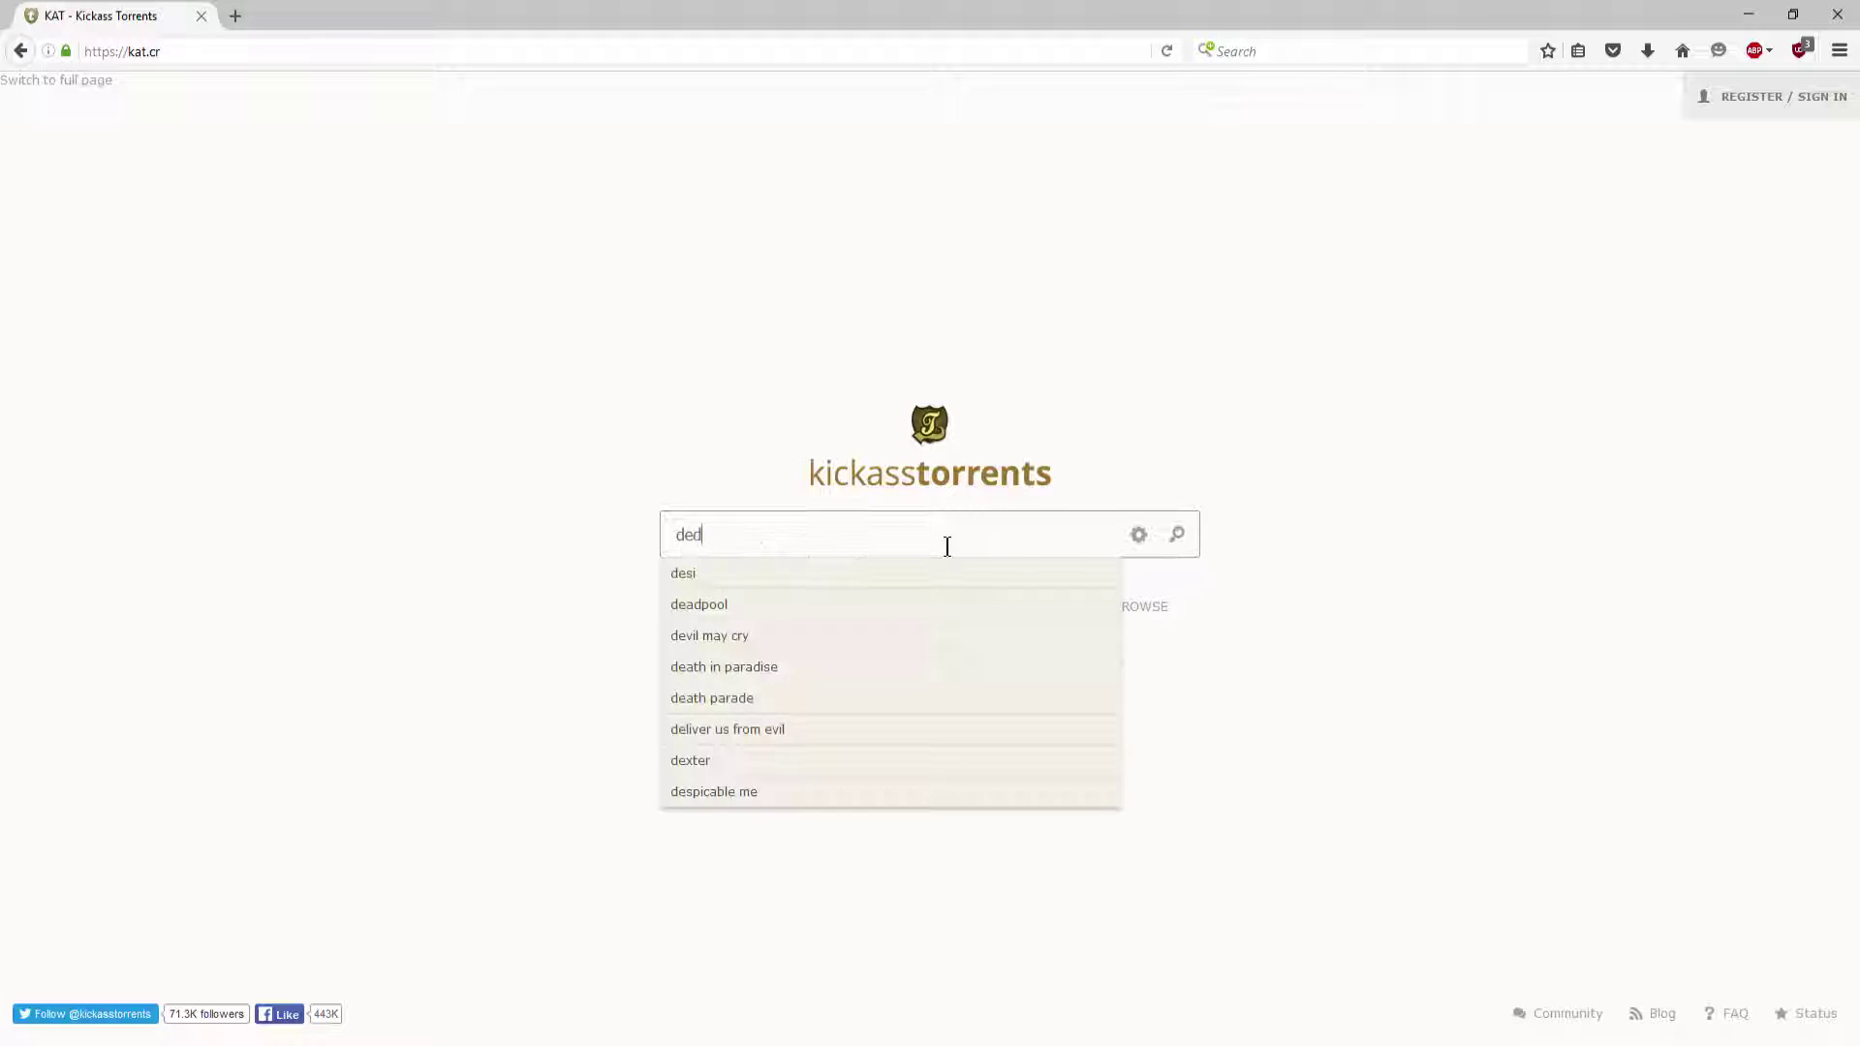
pyautogui.write('deAd')
pyautogui.write('pool')
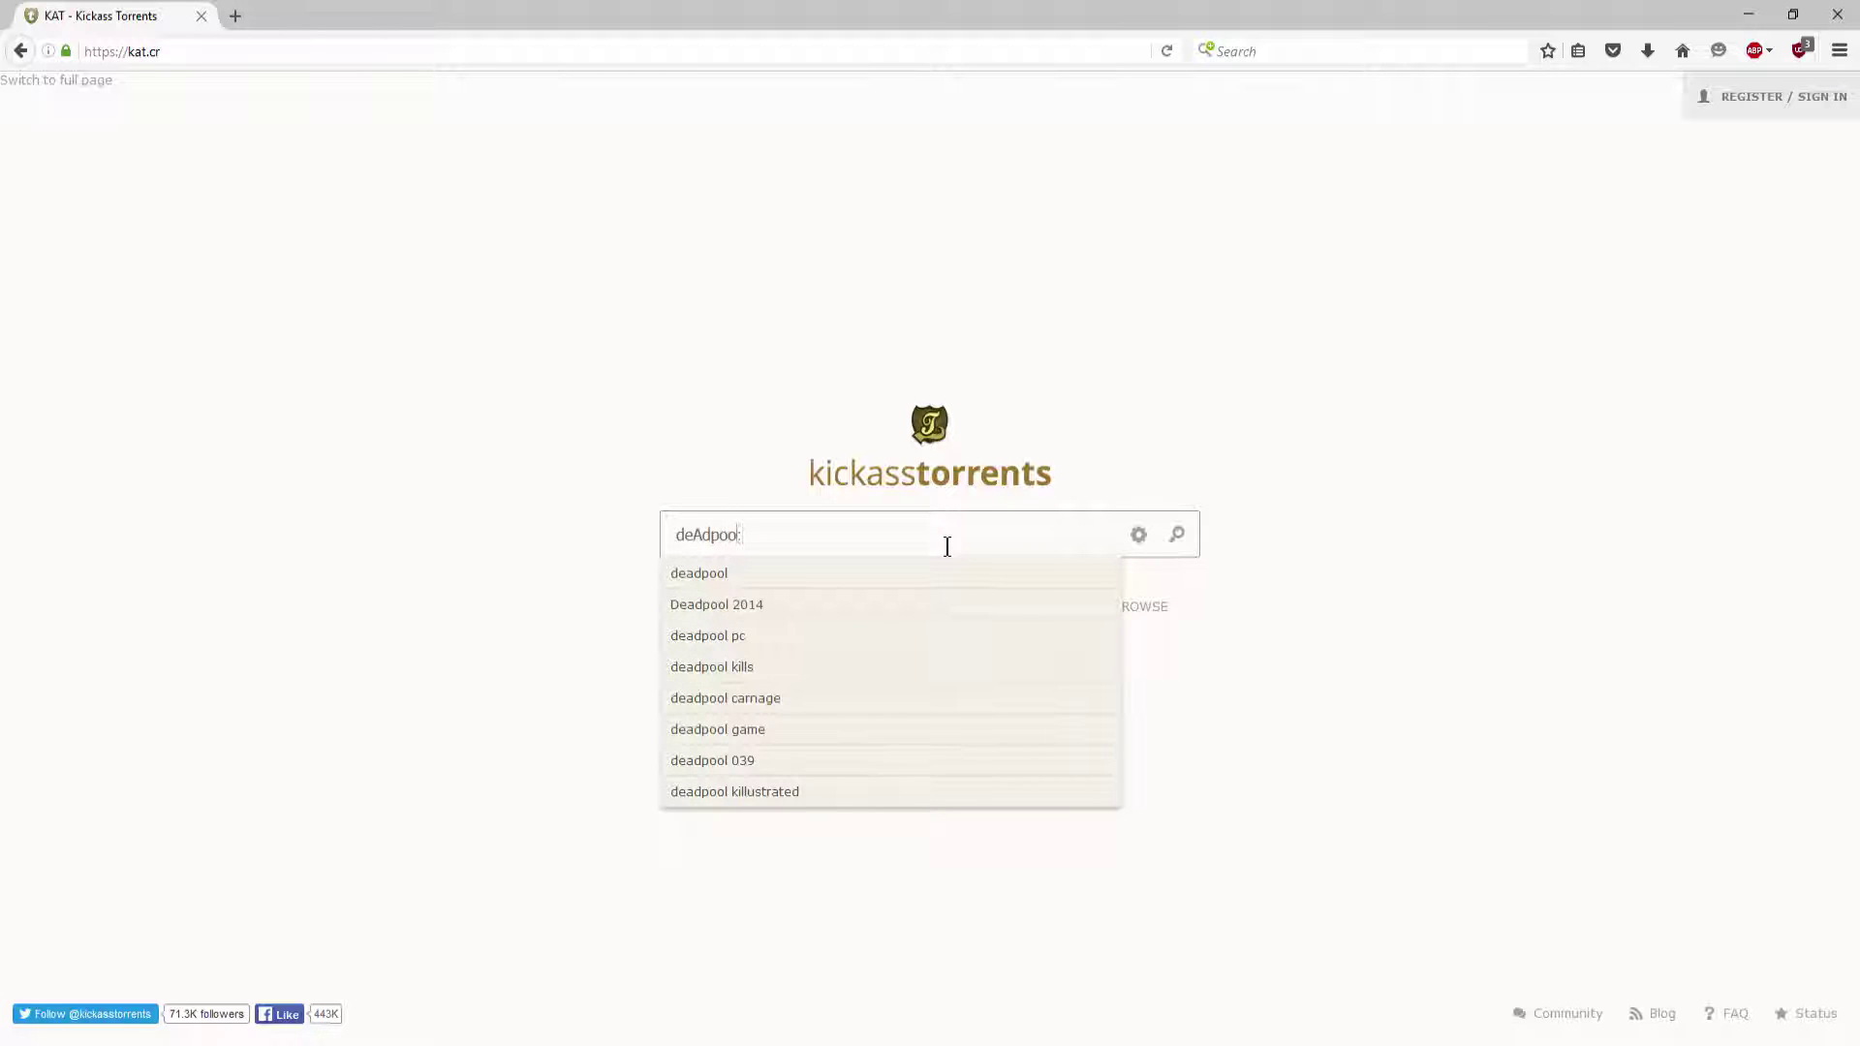
# - Search for deadpool and download the Deadpool 2016 HC HDRip XviD AC3-EVO torrent file
pyautogui.press('Return')
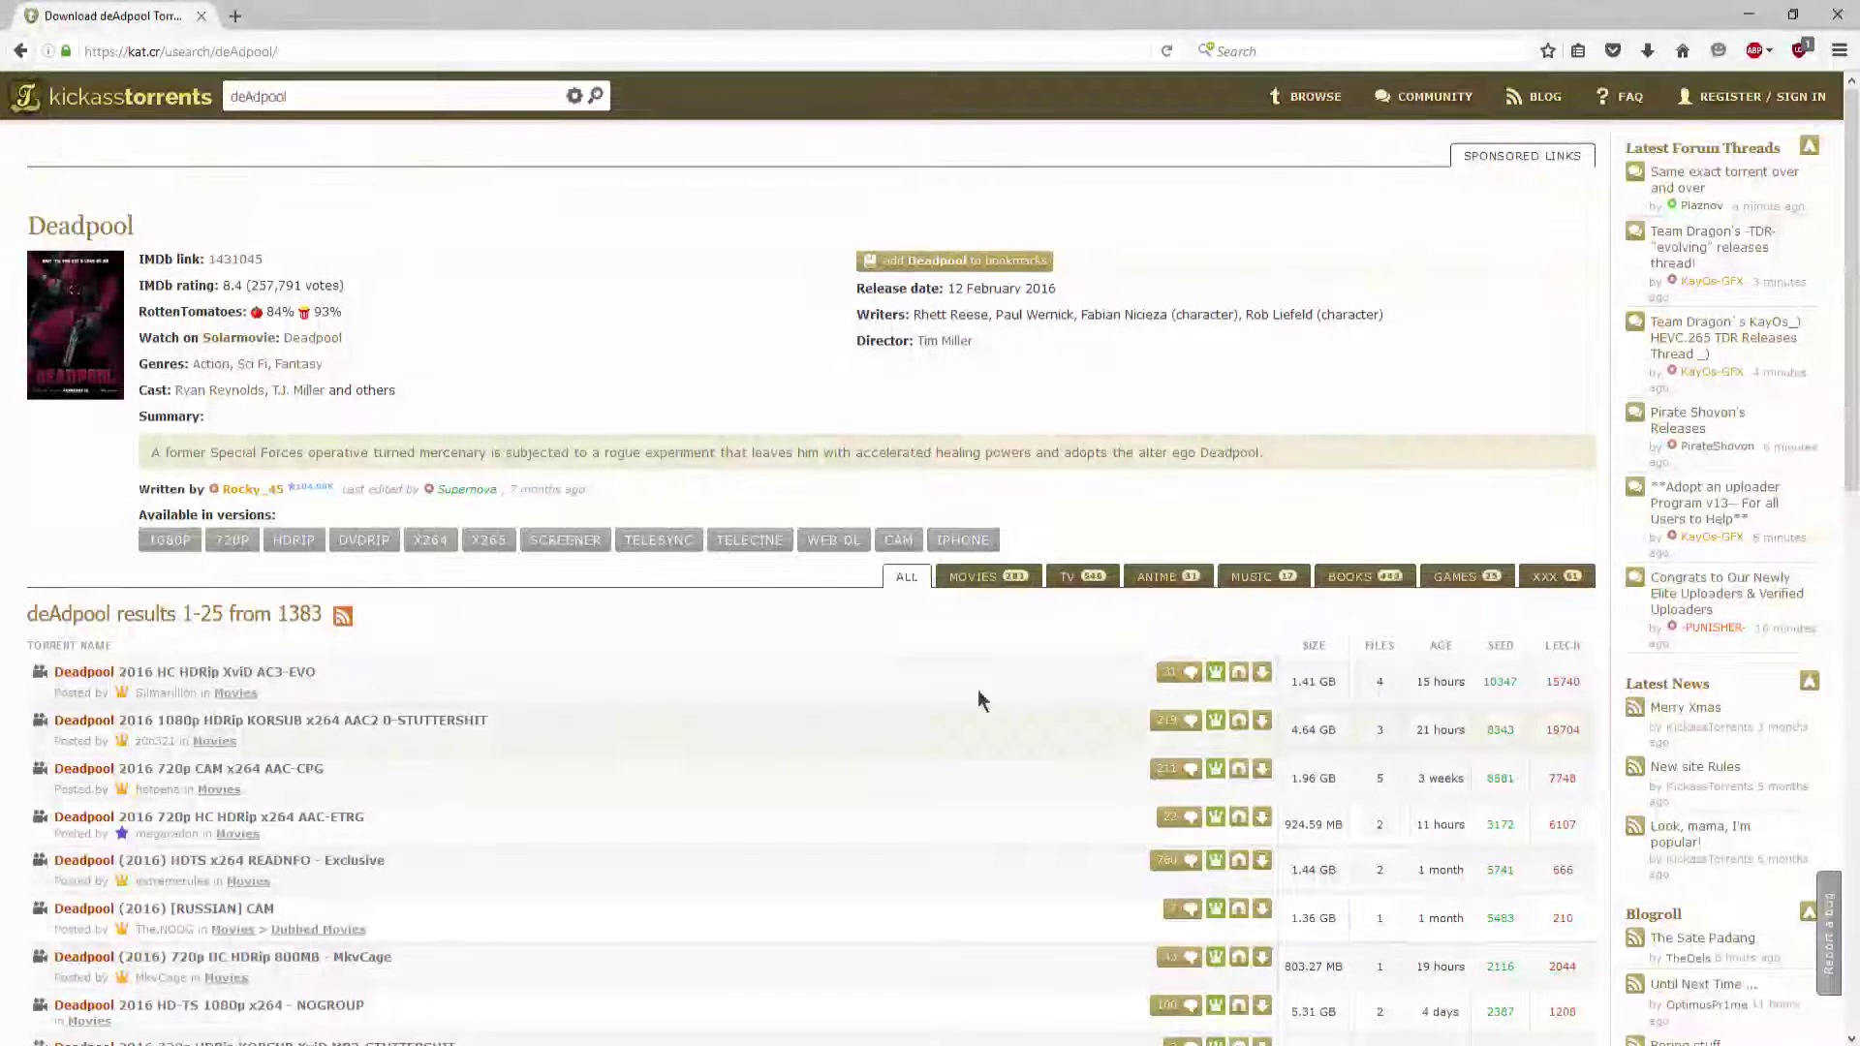
pyautogui.click(298, 673)
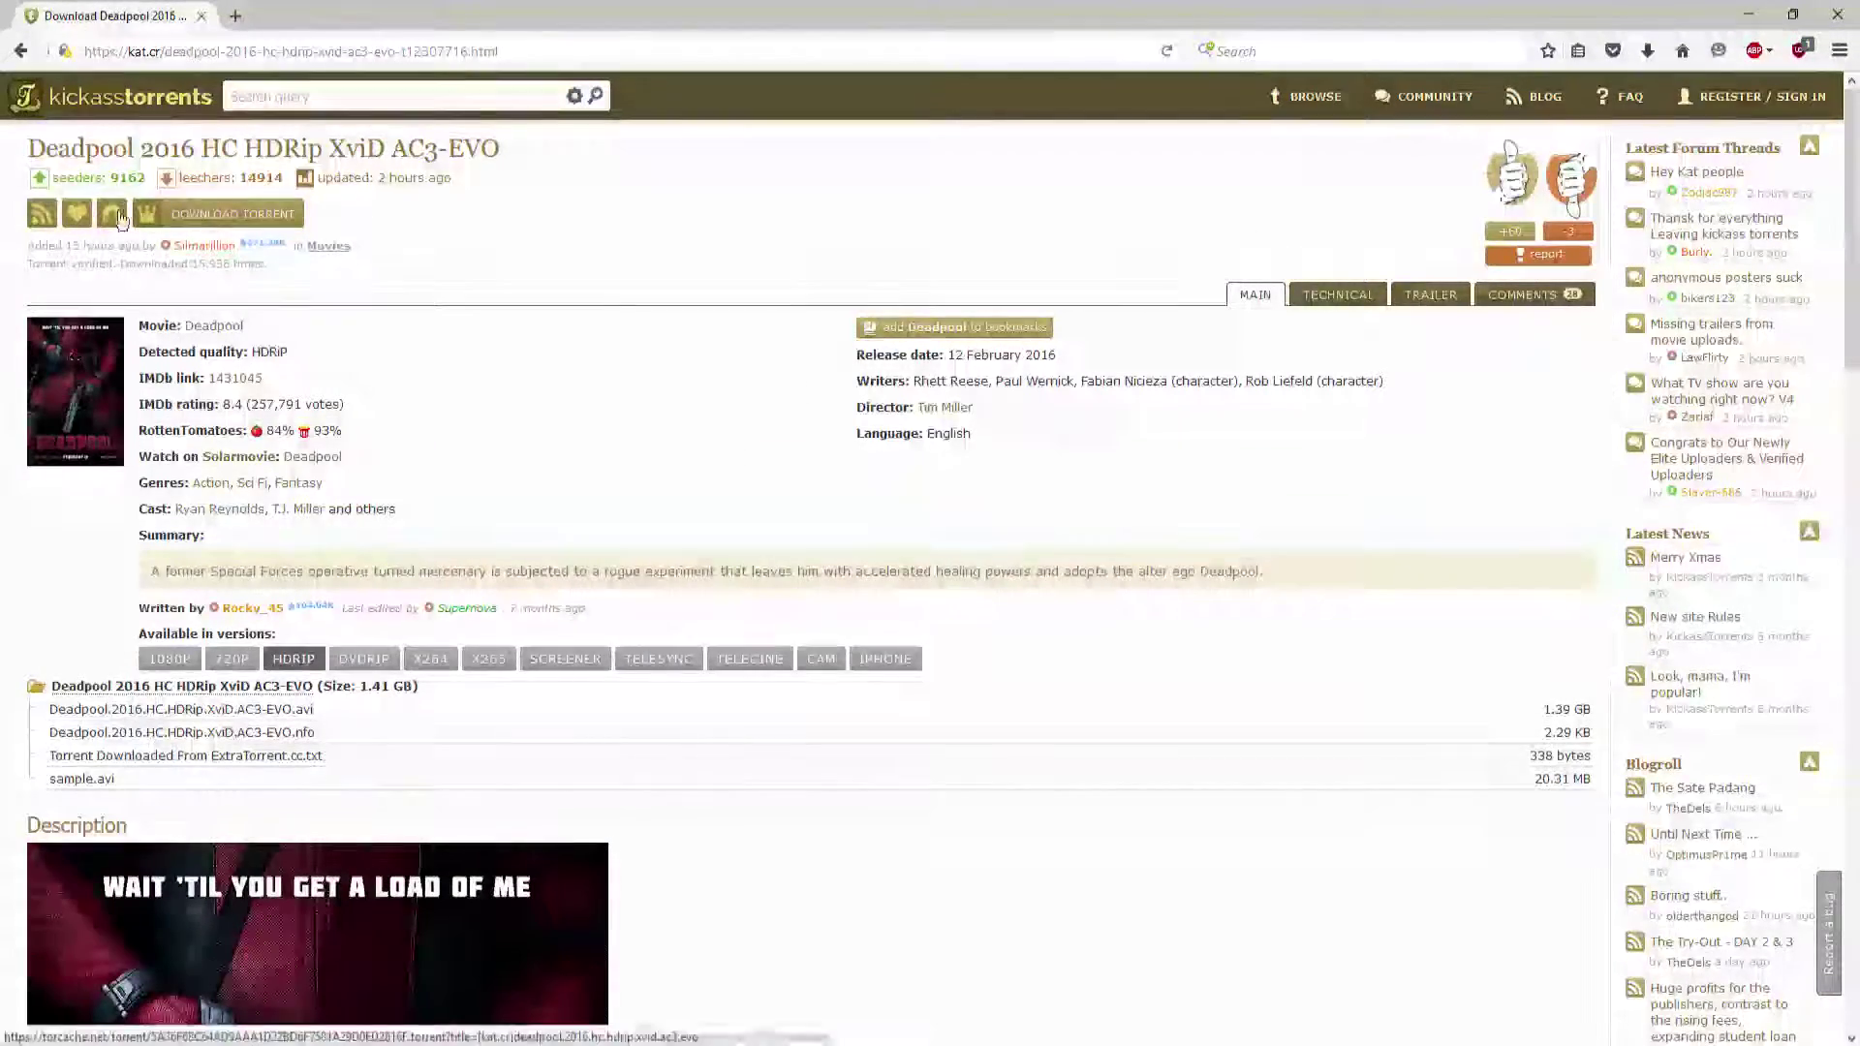
pyautogui.click(245, 219)
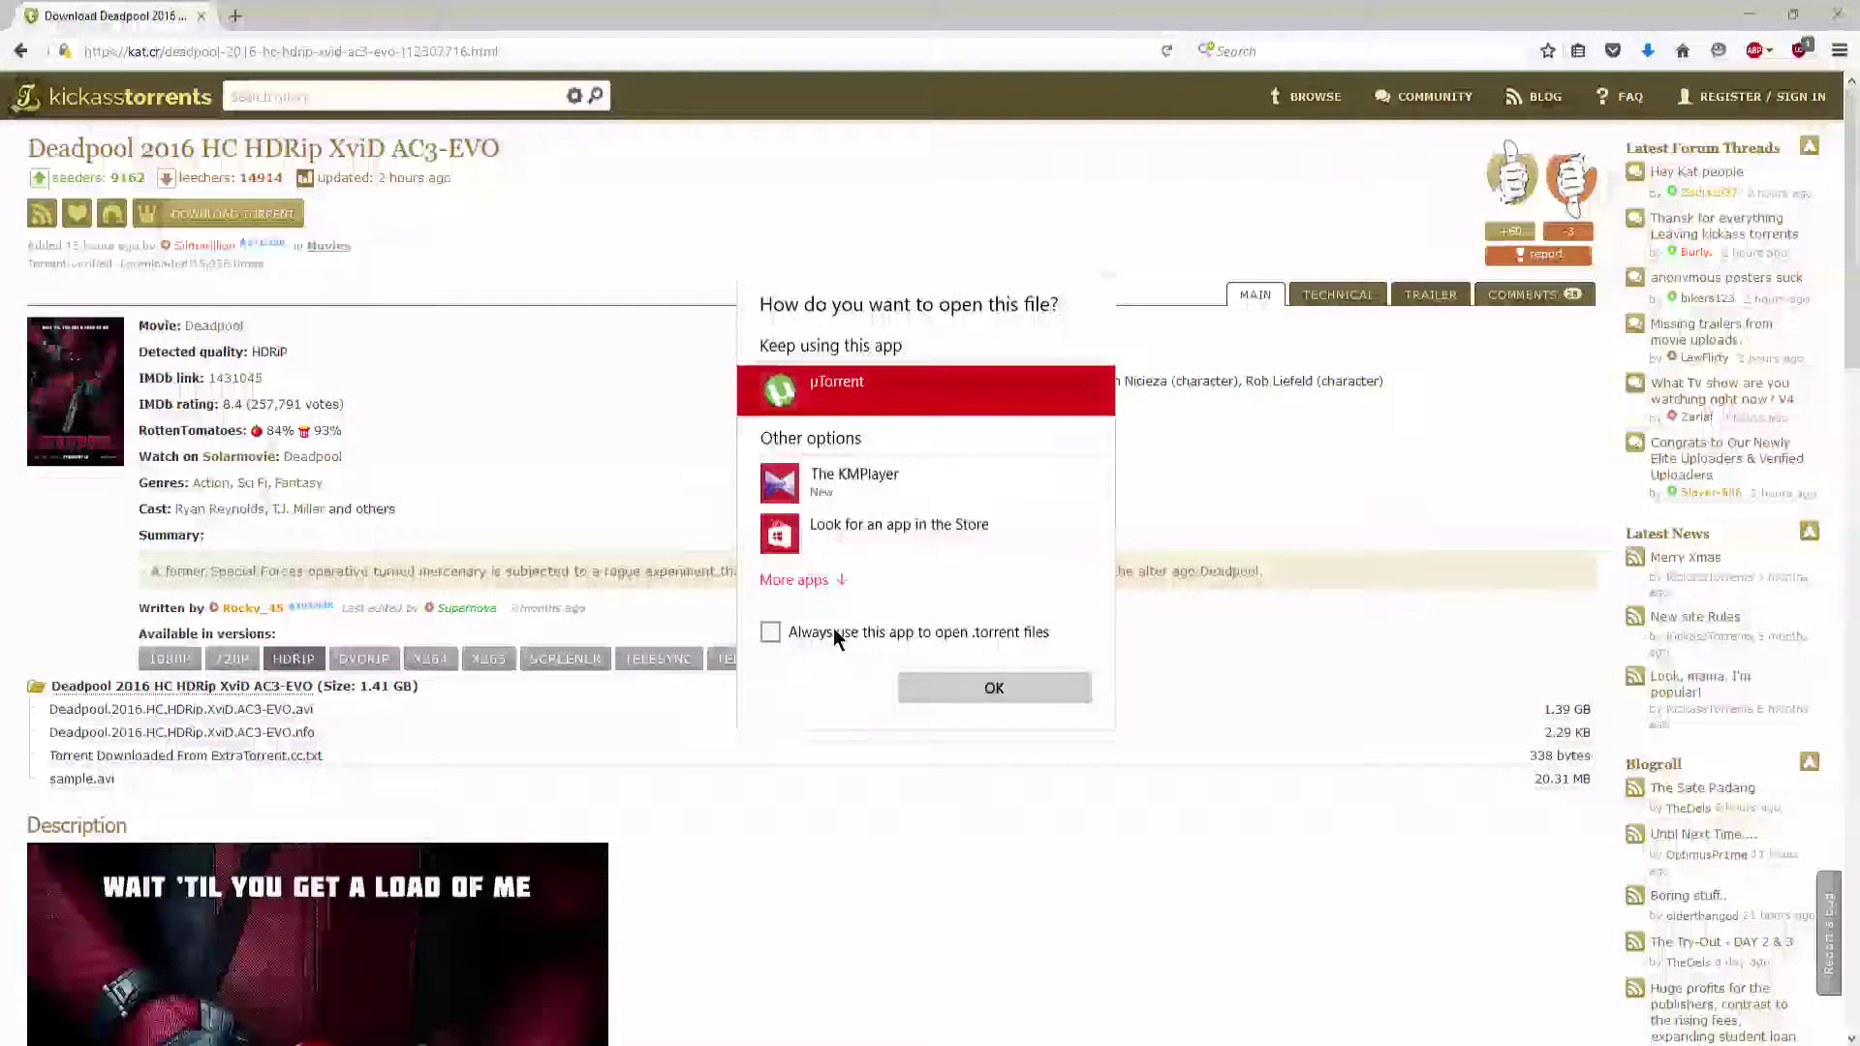
# - Make µTorrent the default app for .torrent files and open the Deadpool torrent in it
pyautogui.click(833, 632)
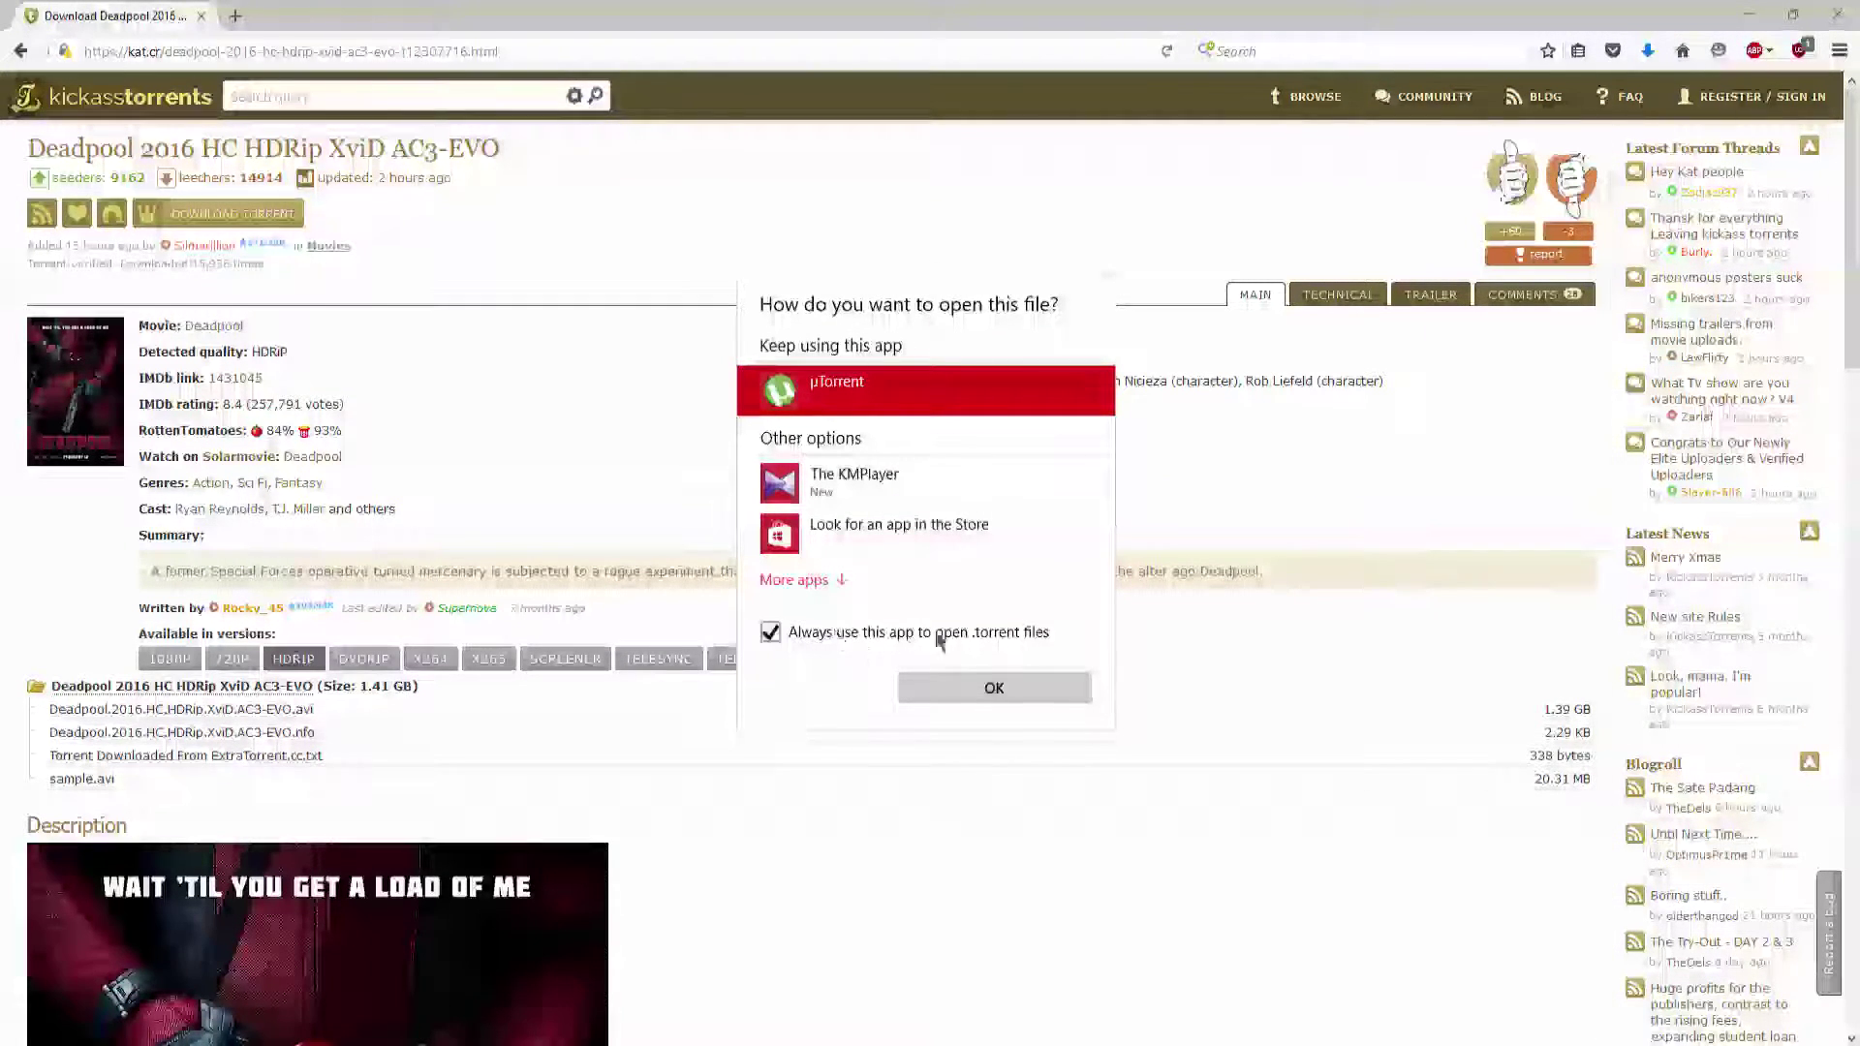
pyautogui.click(885, 387)
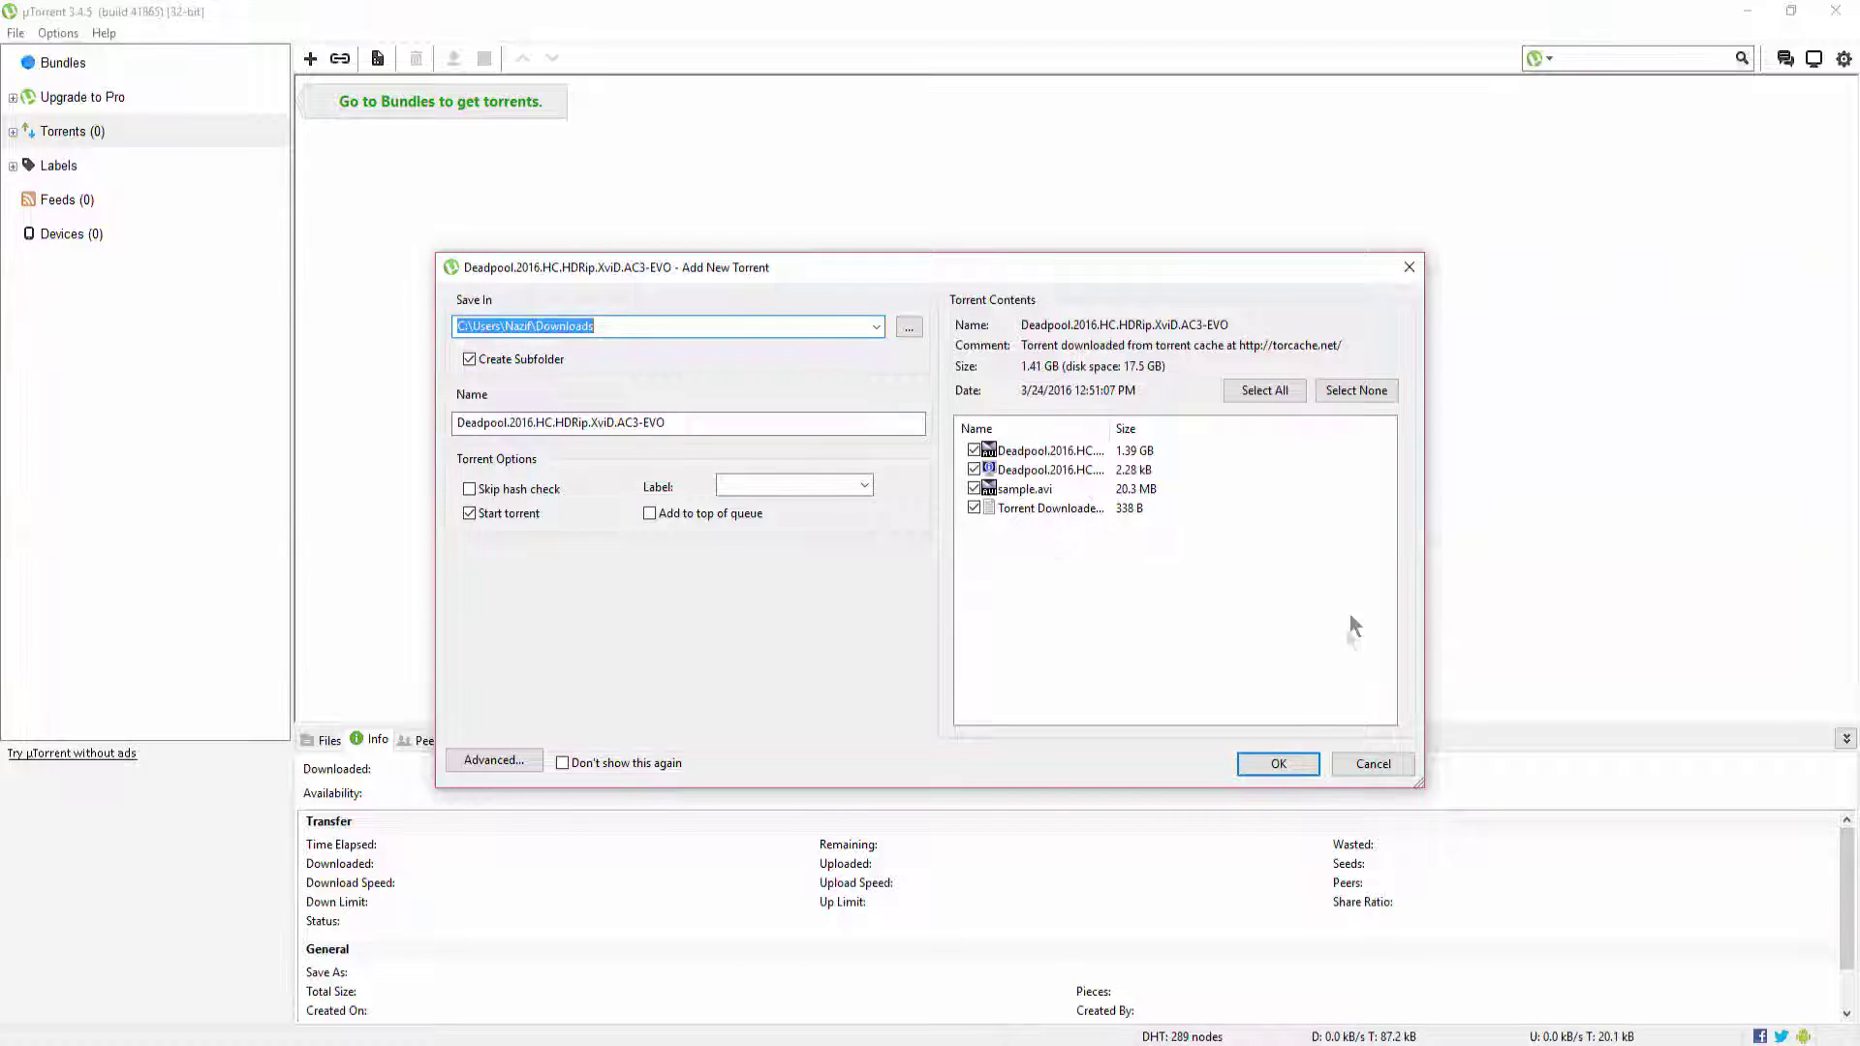
# - Add Deadpool 2016 HDRip to the transfer list, then select it and check its context menu
pyautogui.click(1287, 767)
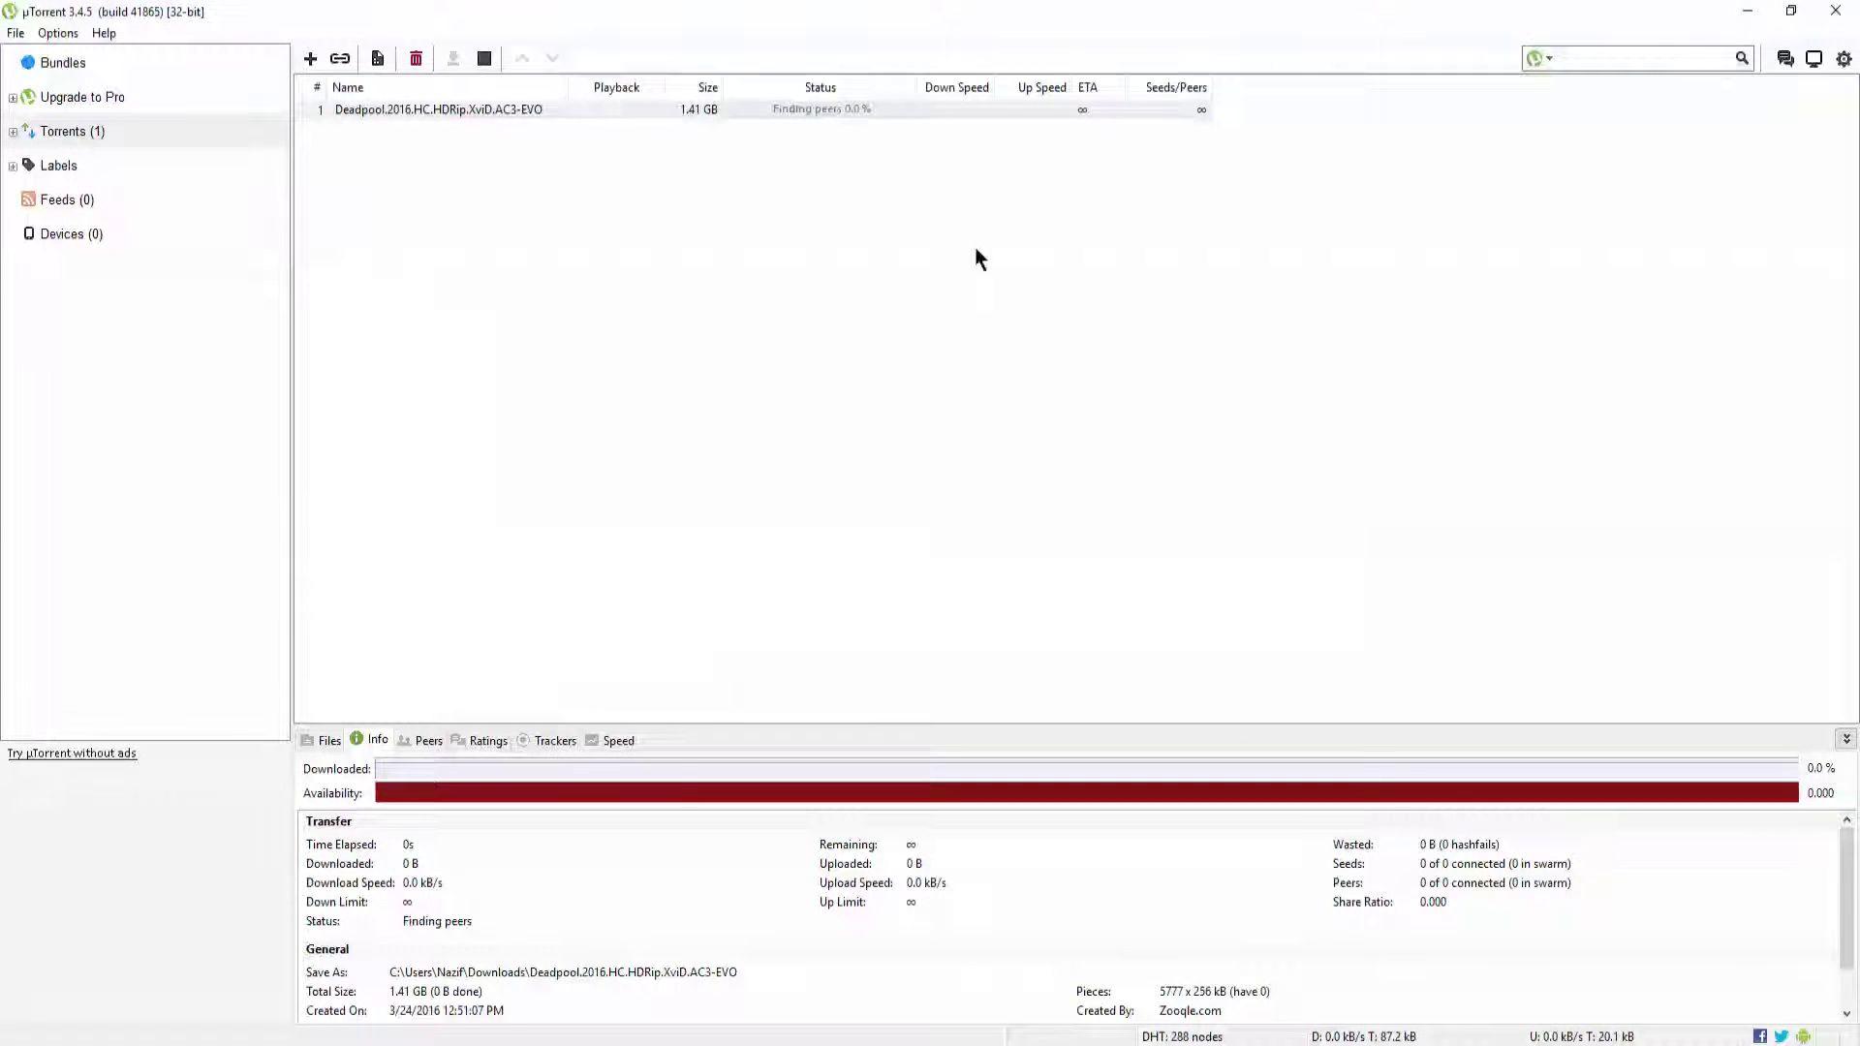
pyautogui.click(843, 187)
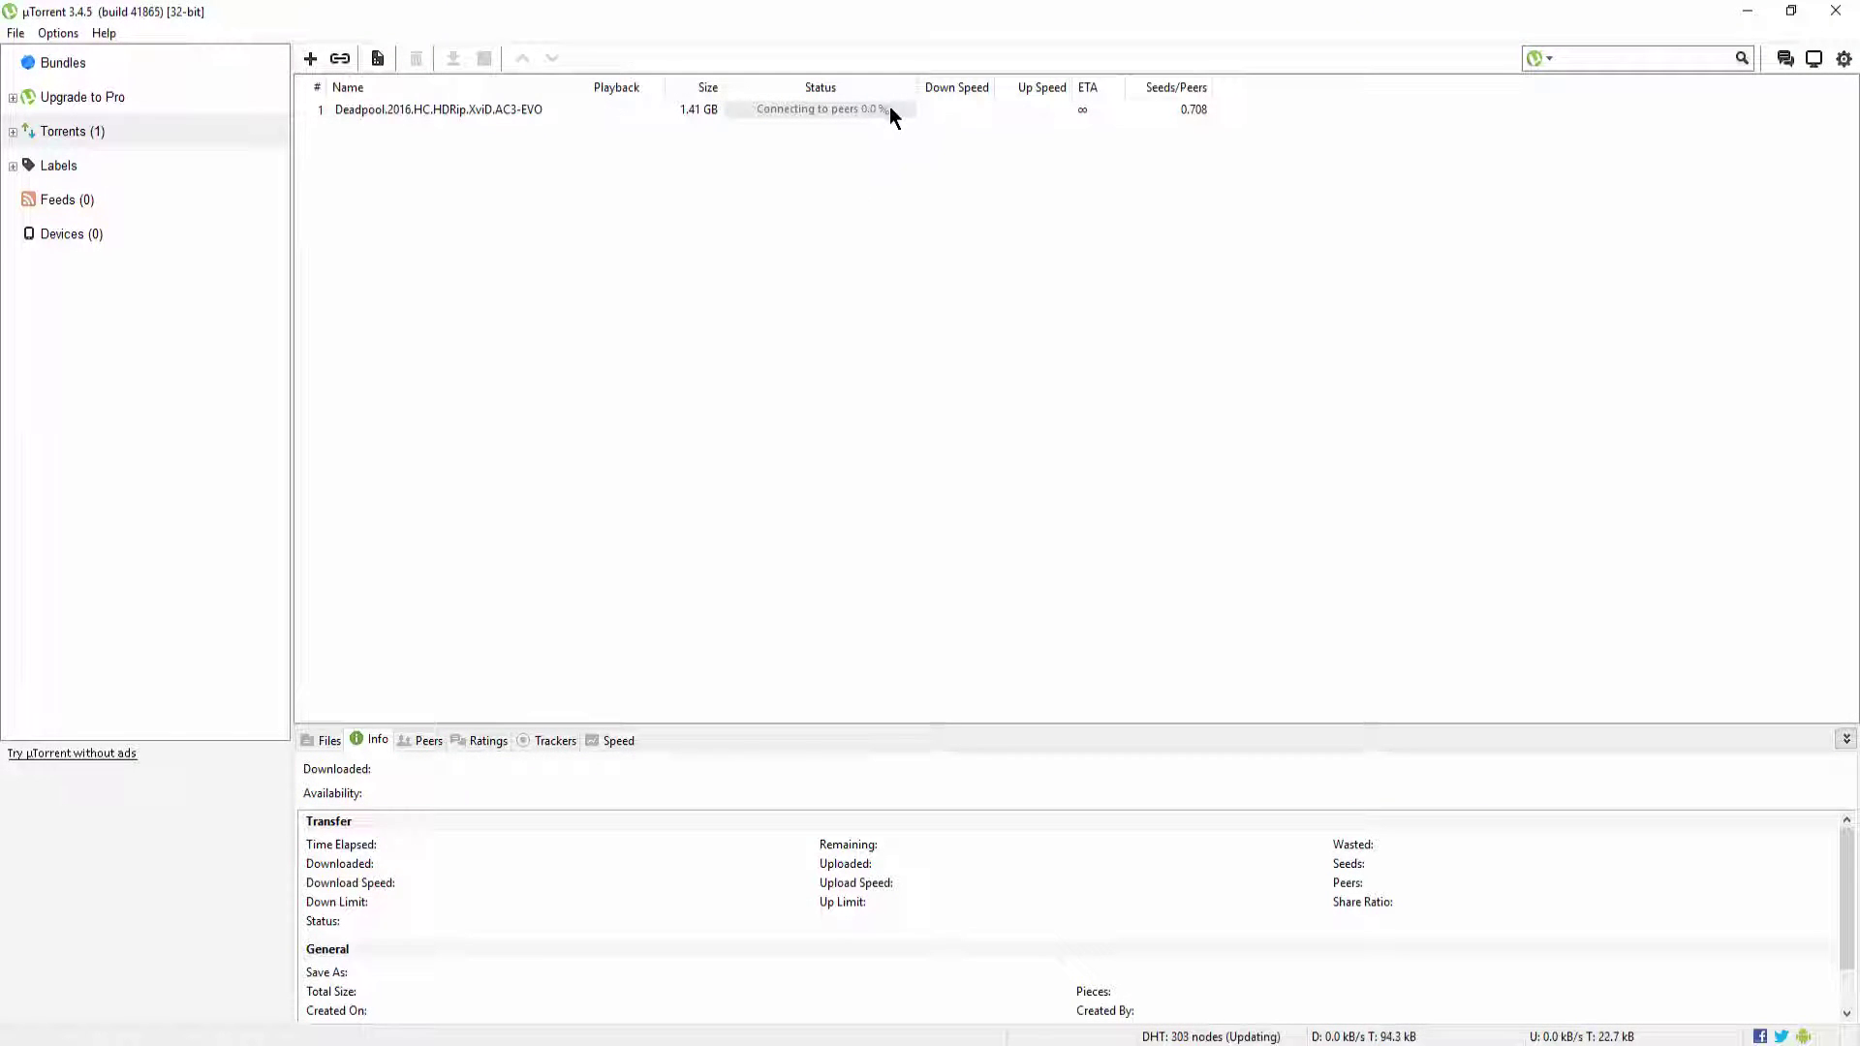
pyautogui.click(893, 114)
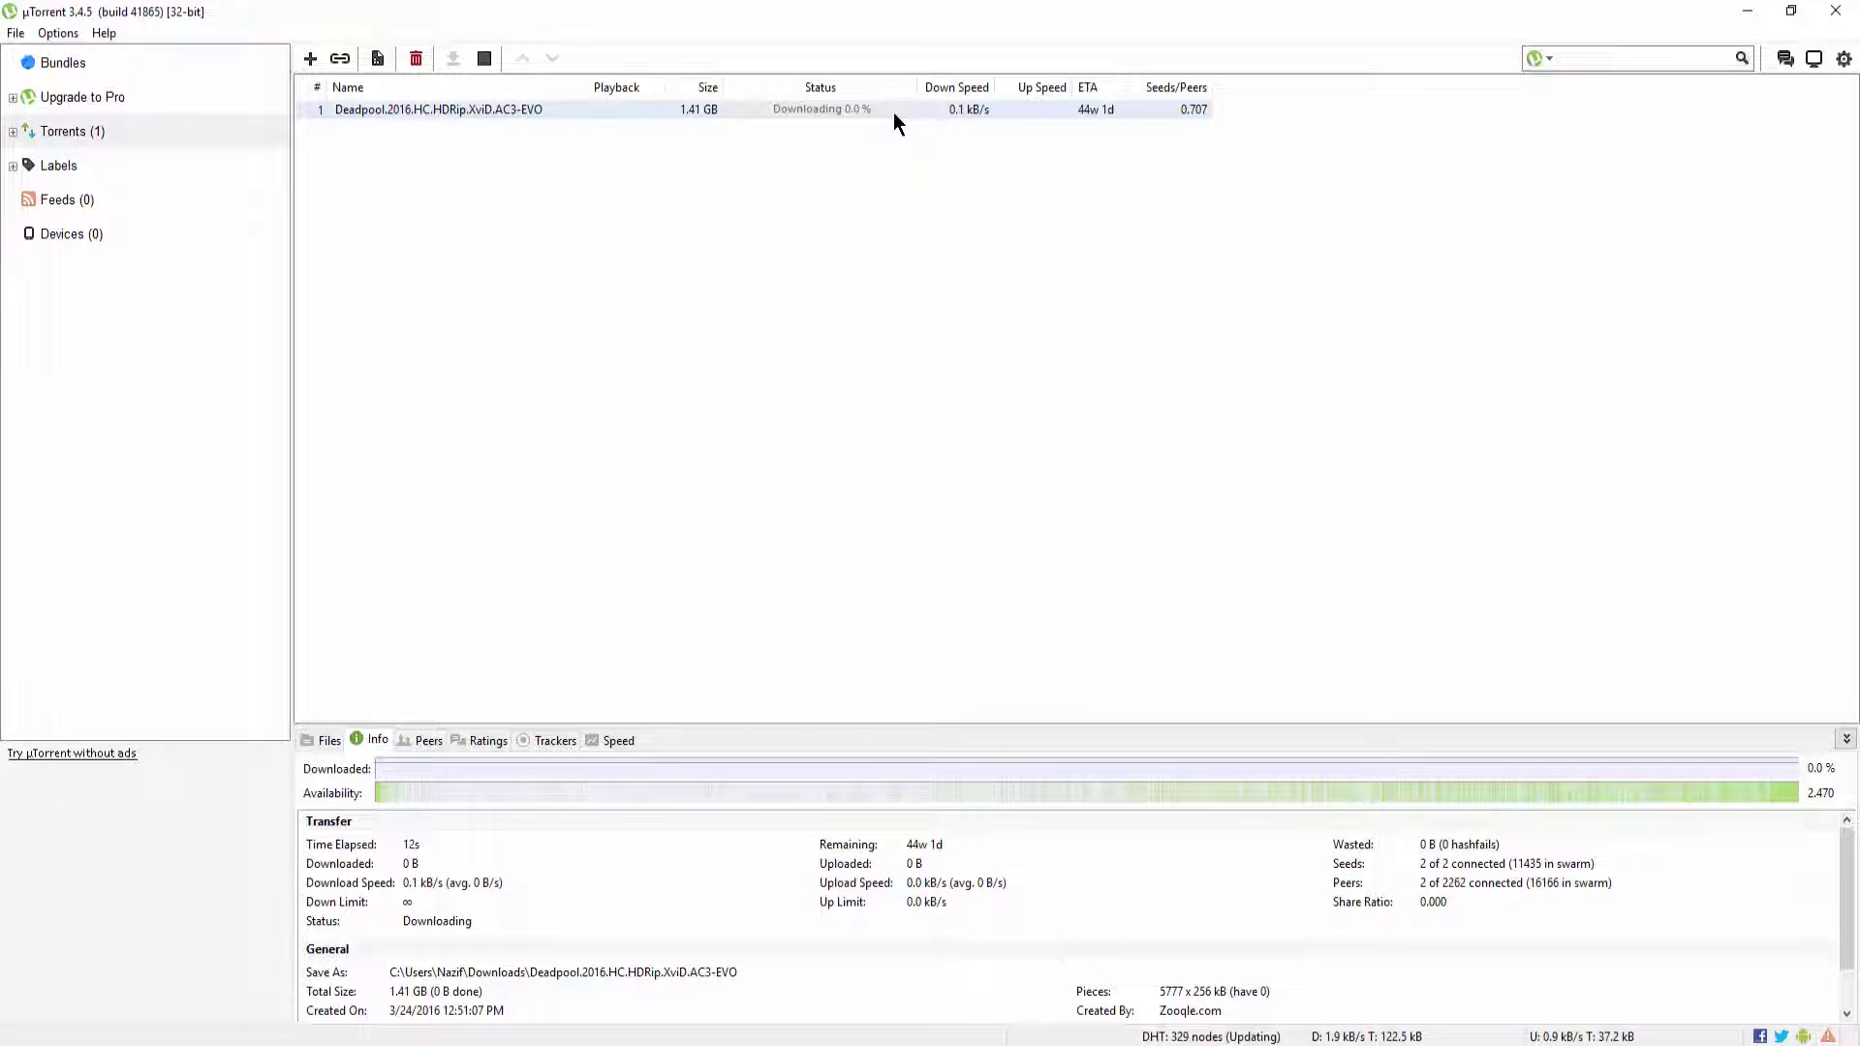
pyautogui.rightClick(894, 112)
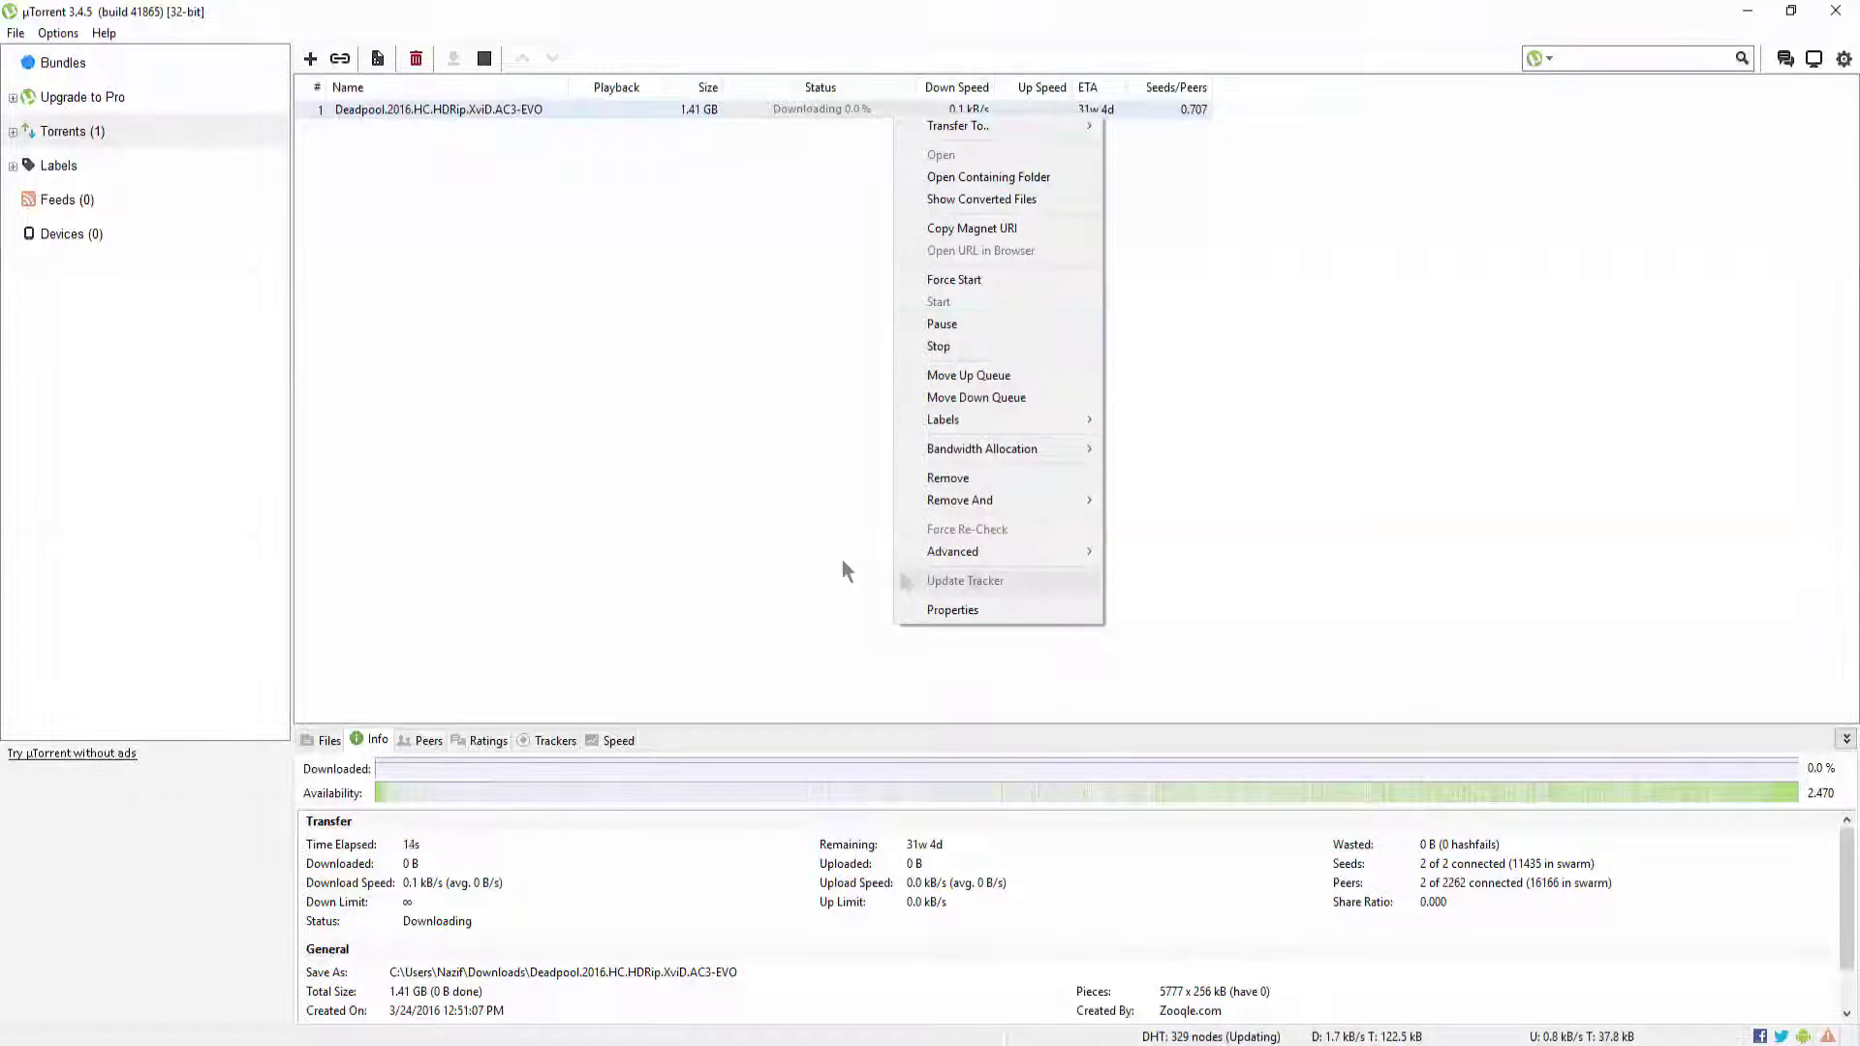
pyautogui.click(664, 481)
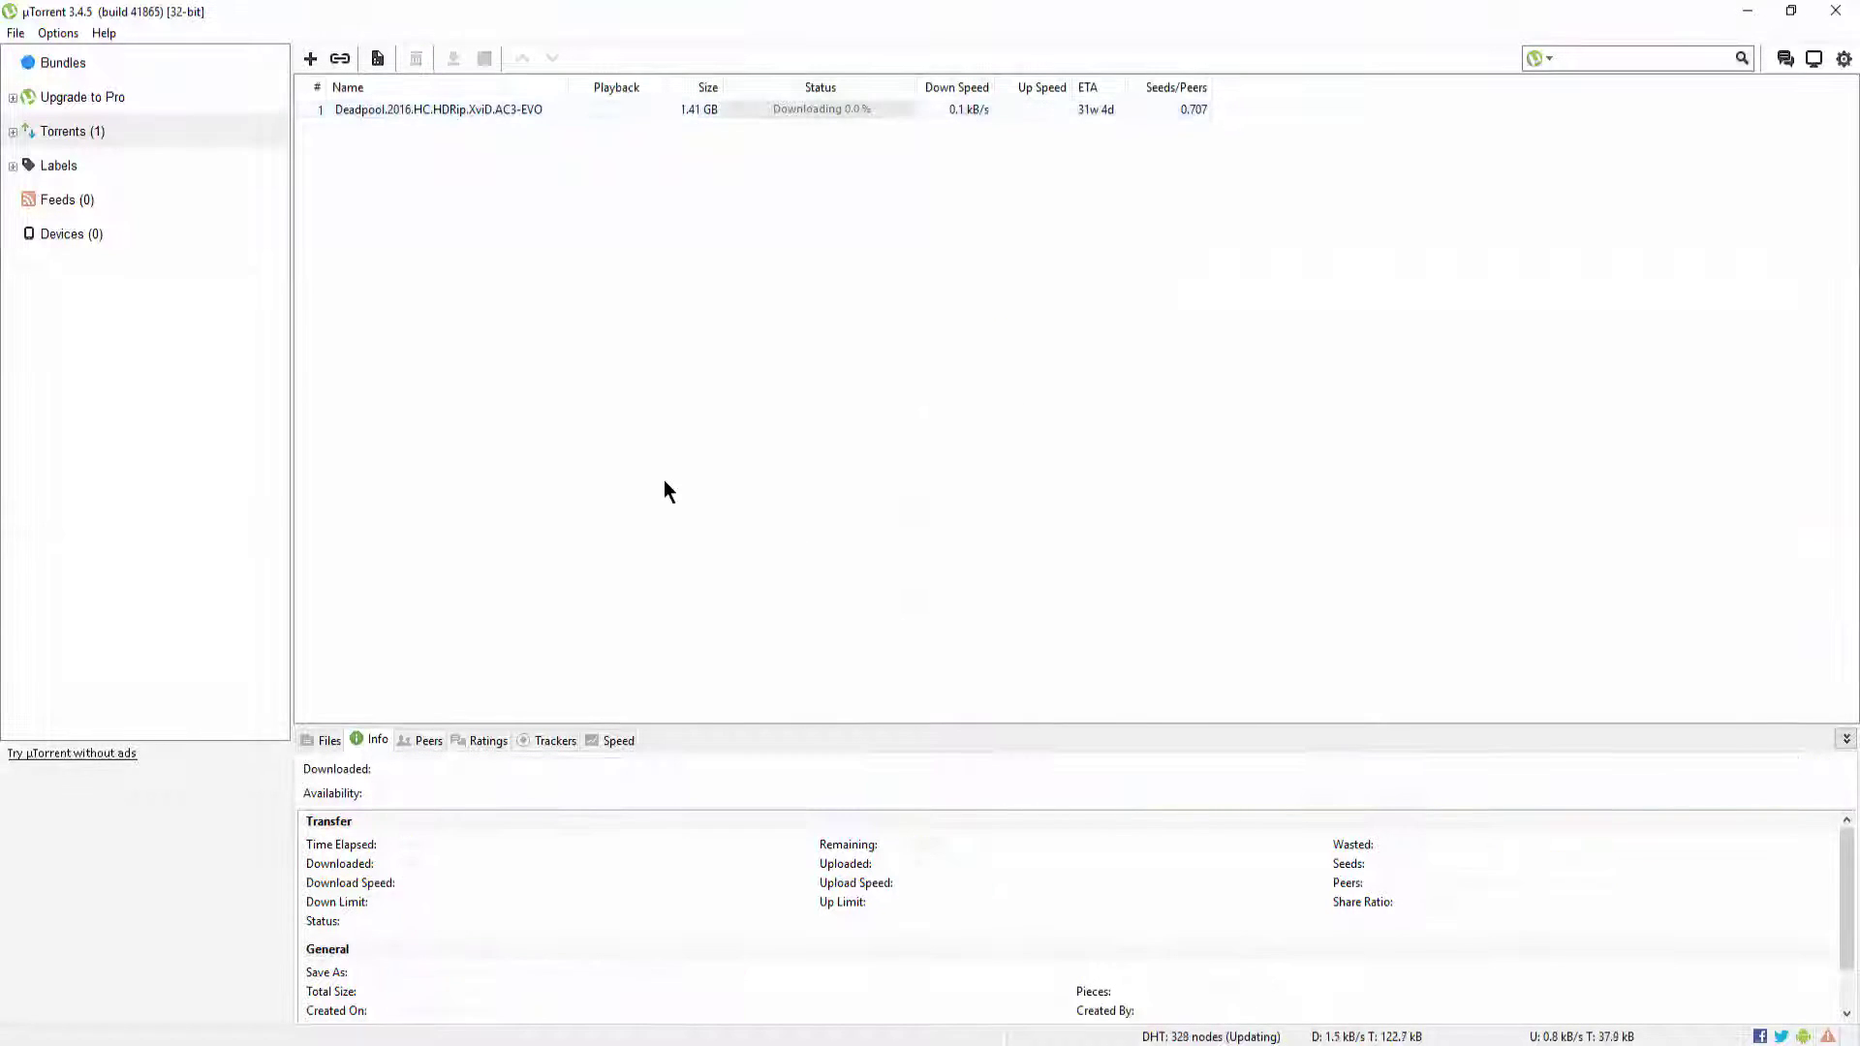
pyautogui.click(793, 114)
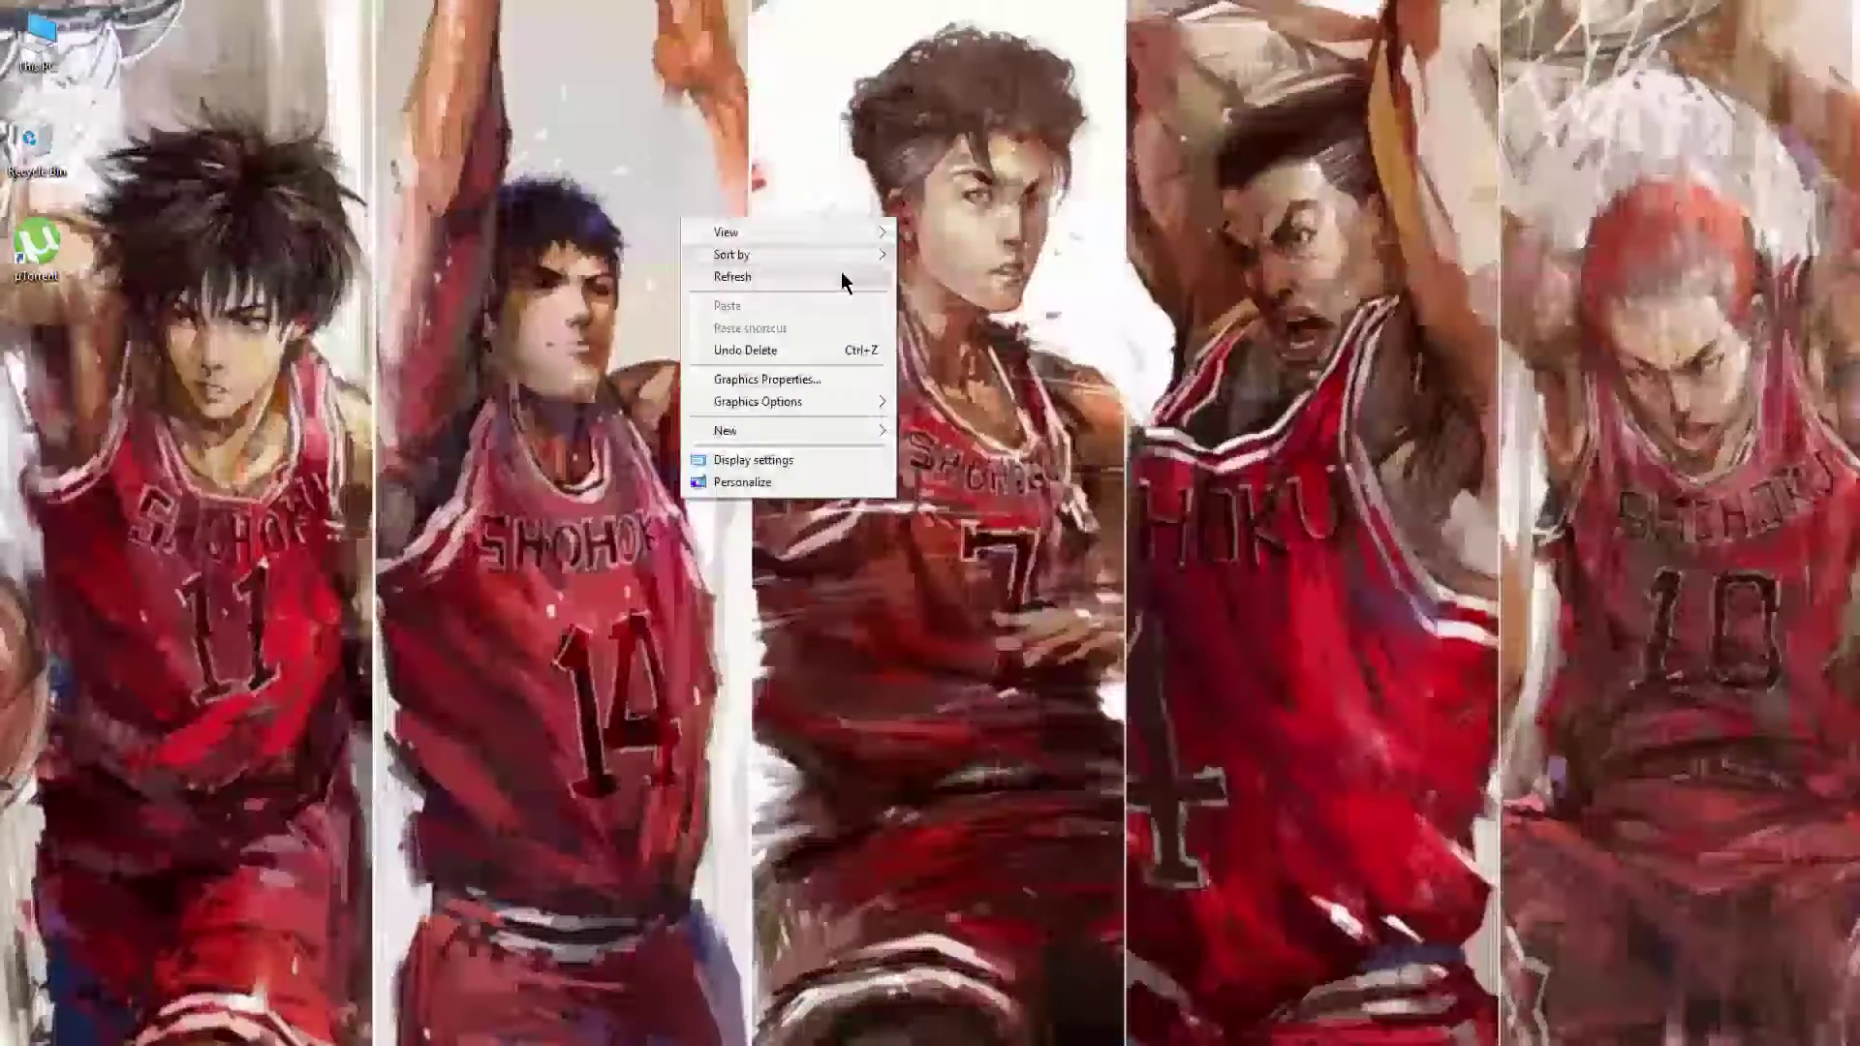
# - Refresh the desktop and minimize µTorrent while Deadpool downloads at 0.3%
pyautogui.click(844, 276)
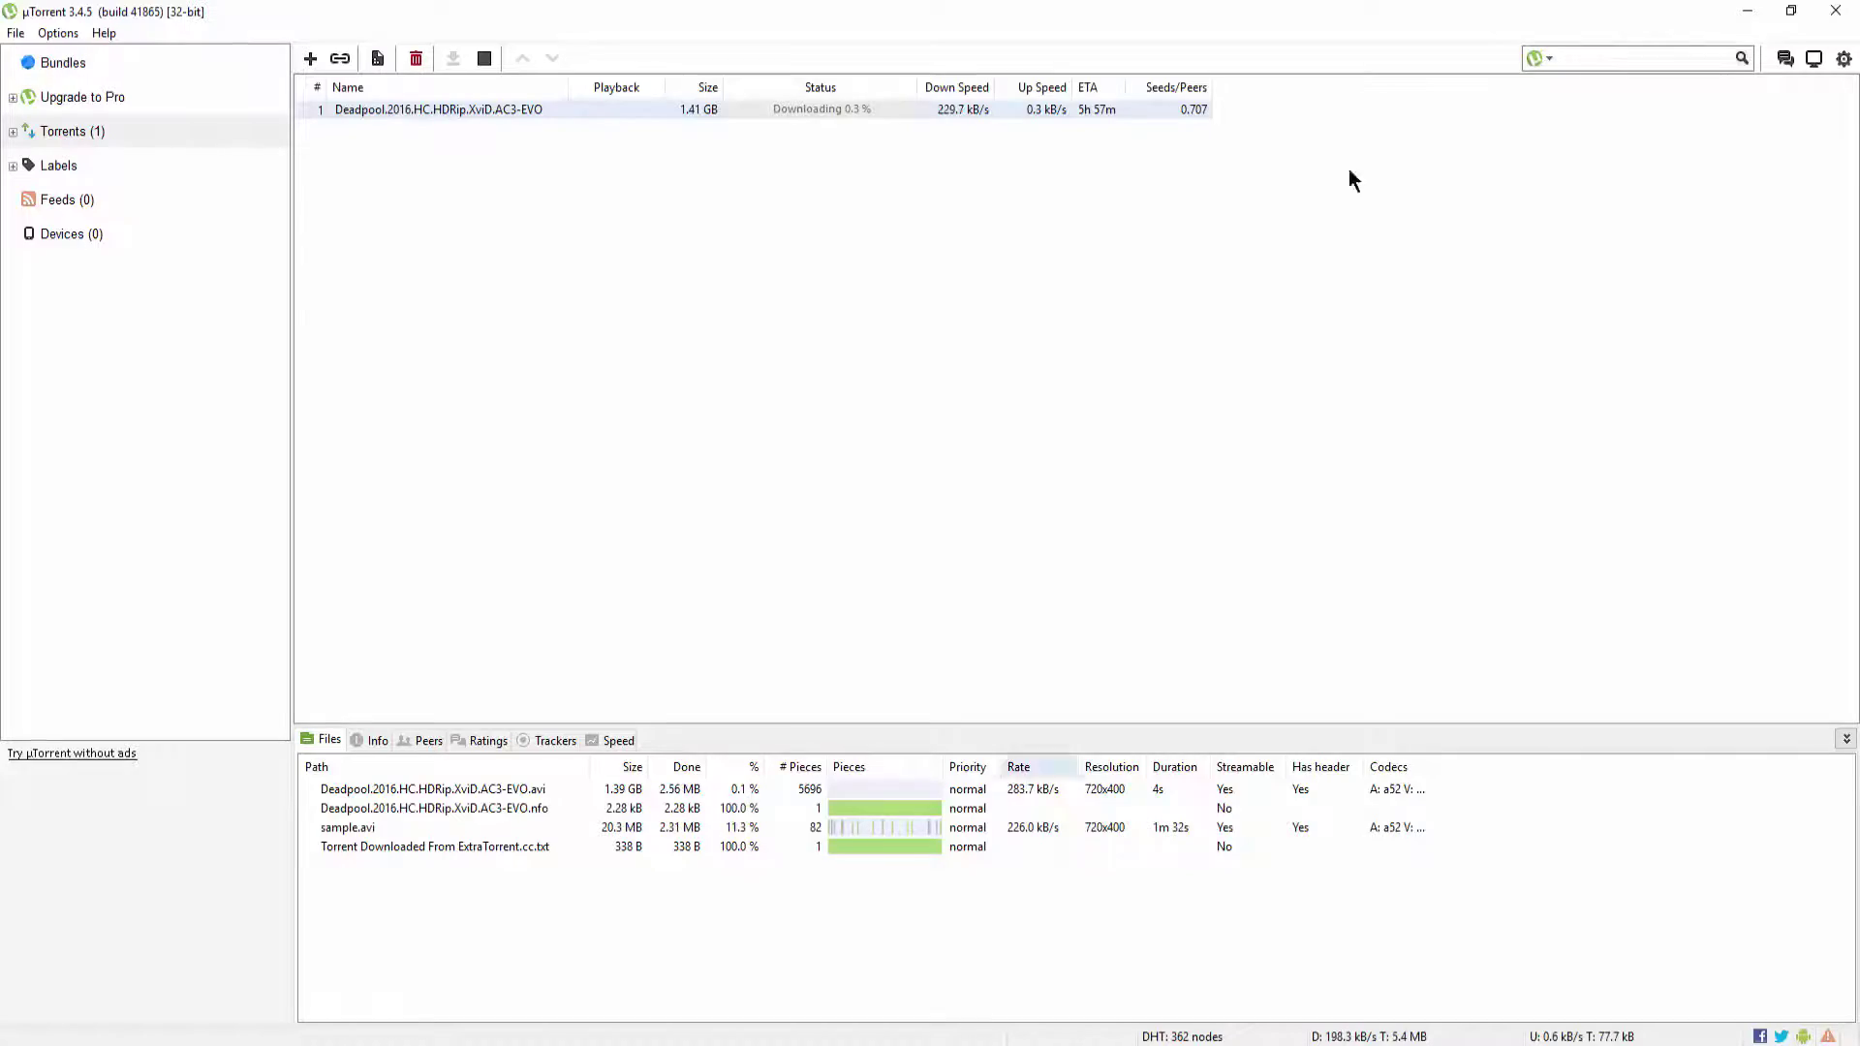
pyautogui.click(1746, 11)
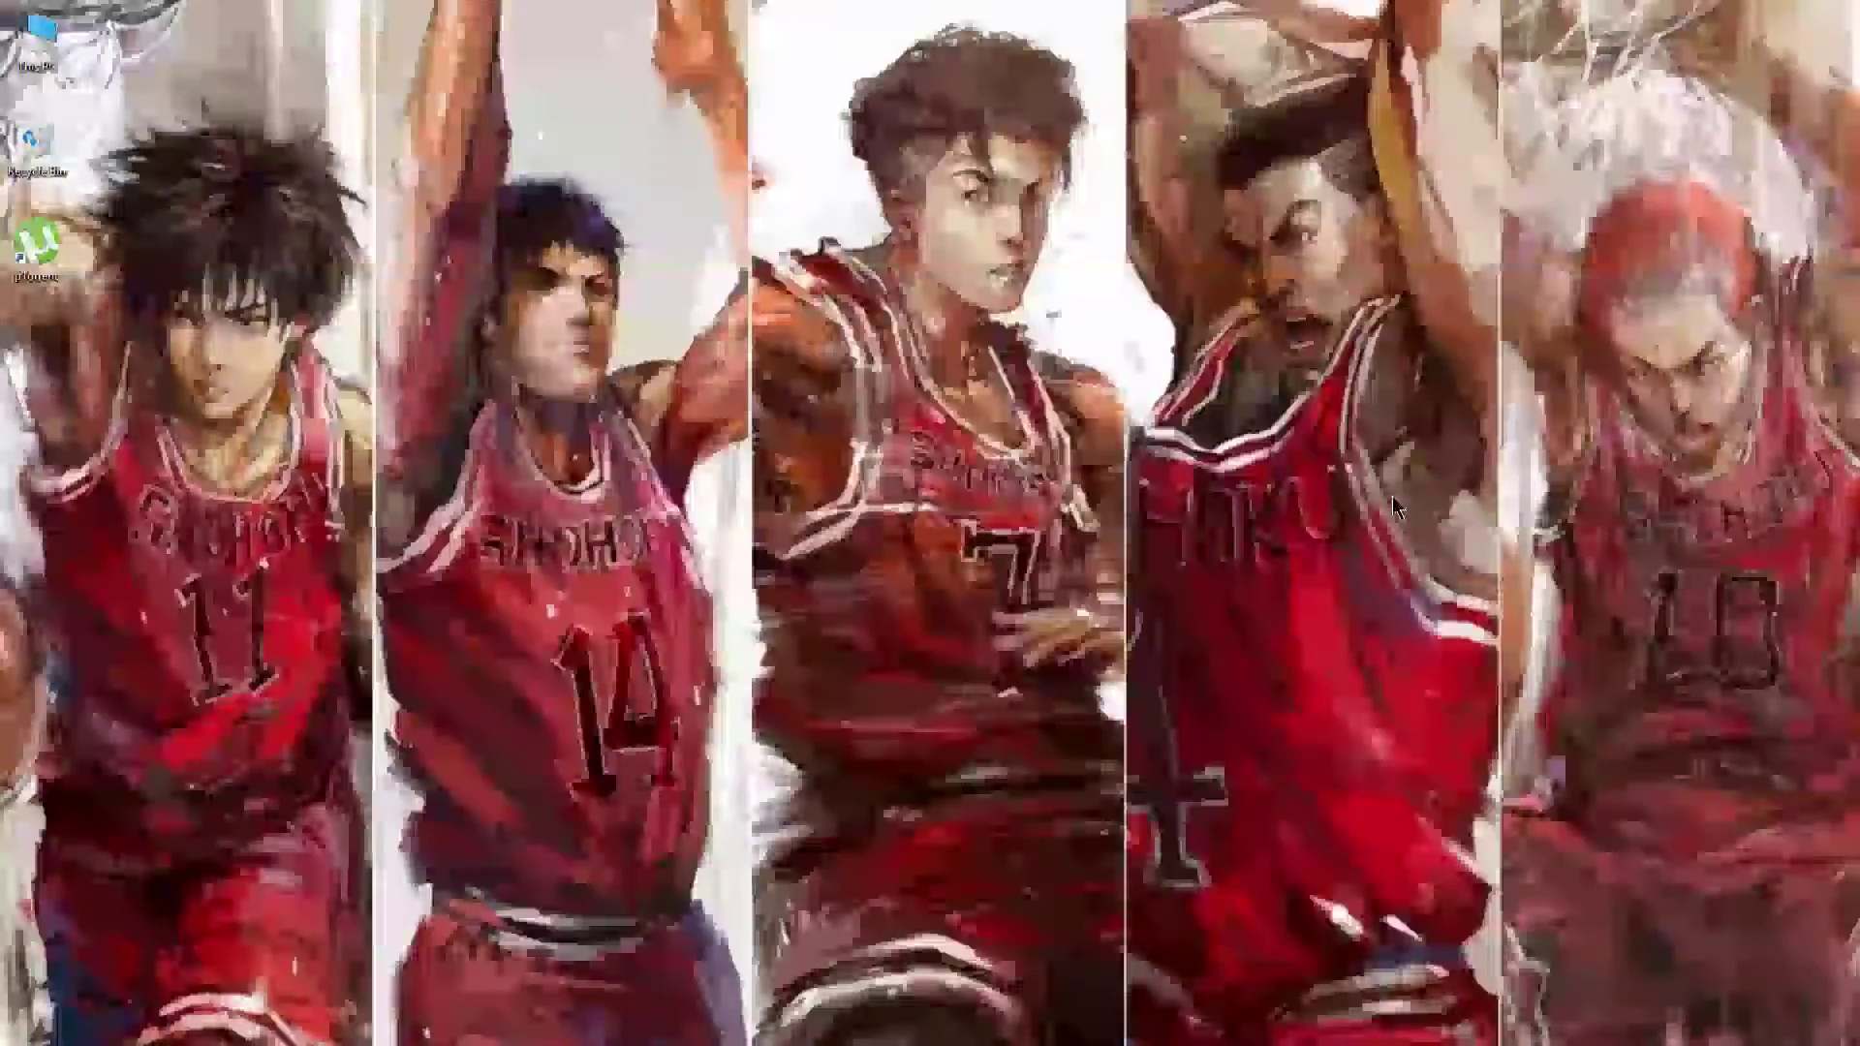